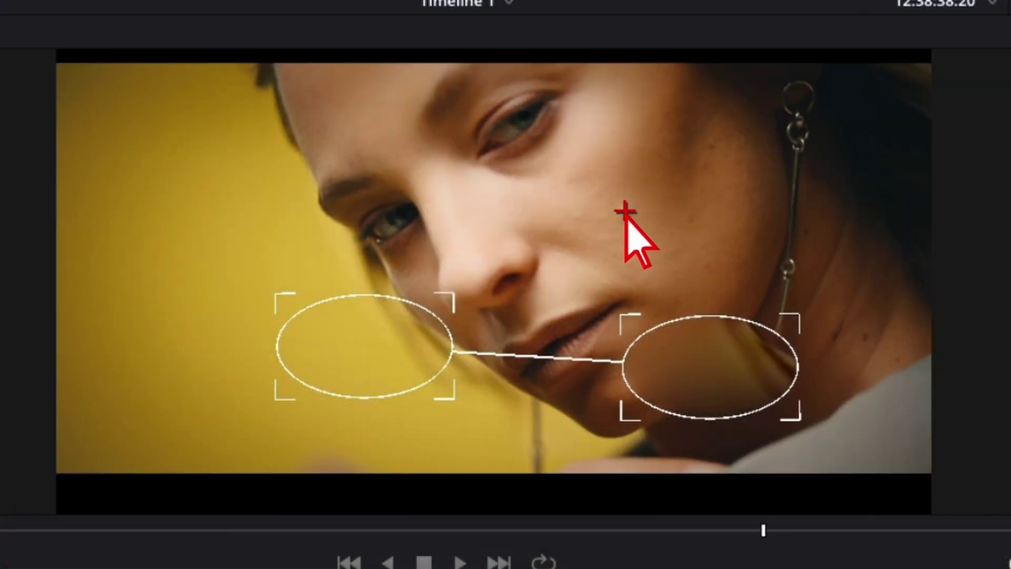
left_click(634, 189)
scroll(673, 203, "up", 5)
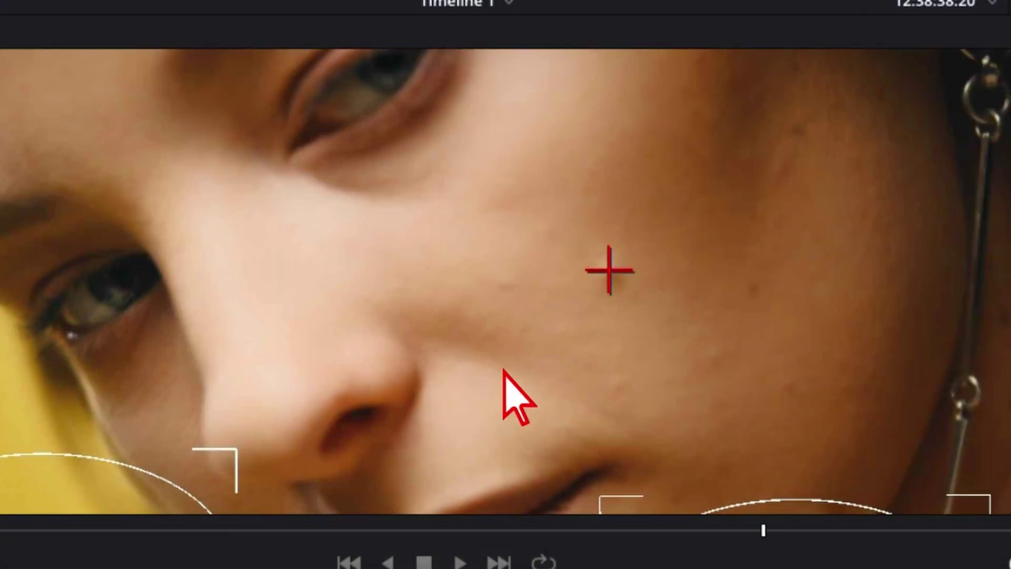
left_click(503, 369)
scroll(559, 309, "down", 3)
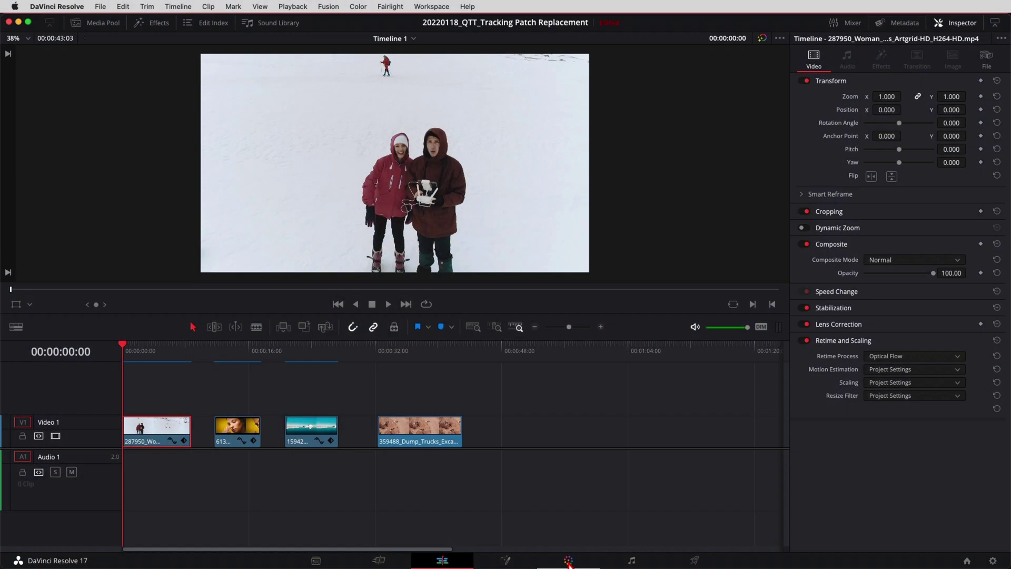
- Select the first clip on Video 1, the couple in the snow, and switch to the Color page
left_click(568, 560)
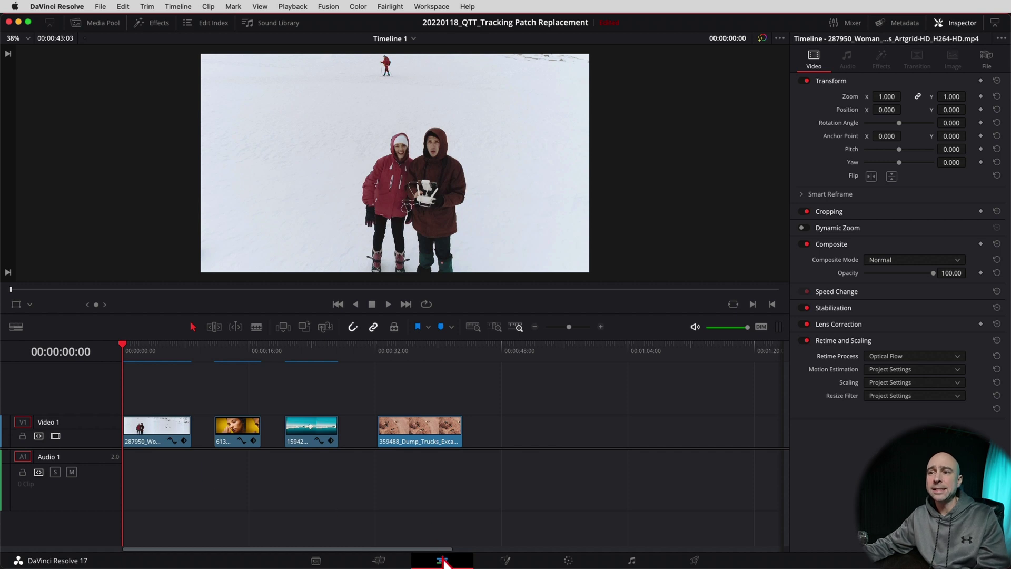
left_click(459, 564)
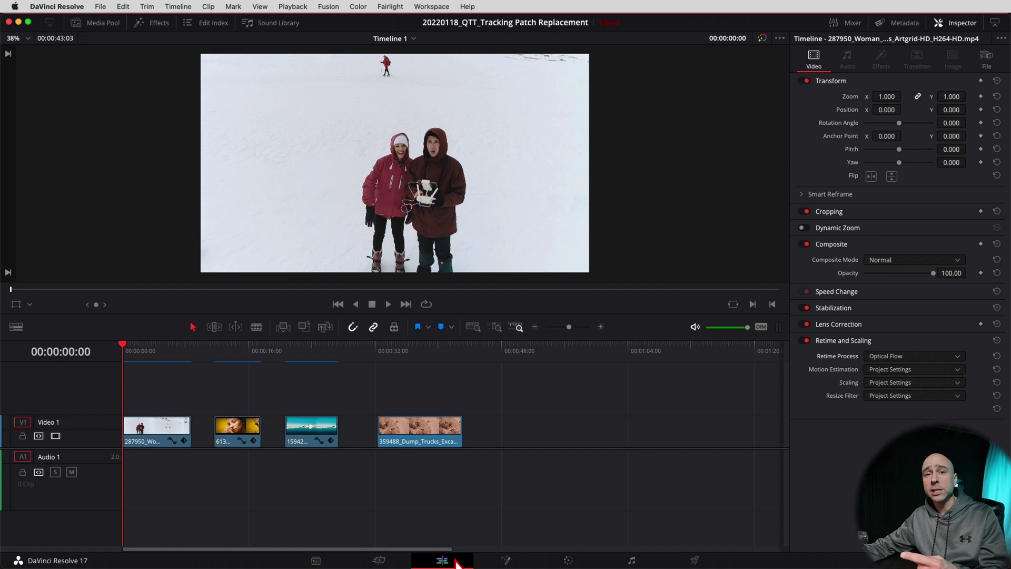
left_click(138, 418)
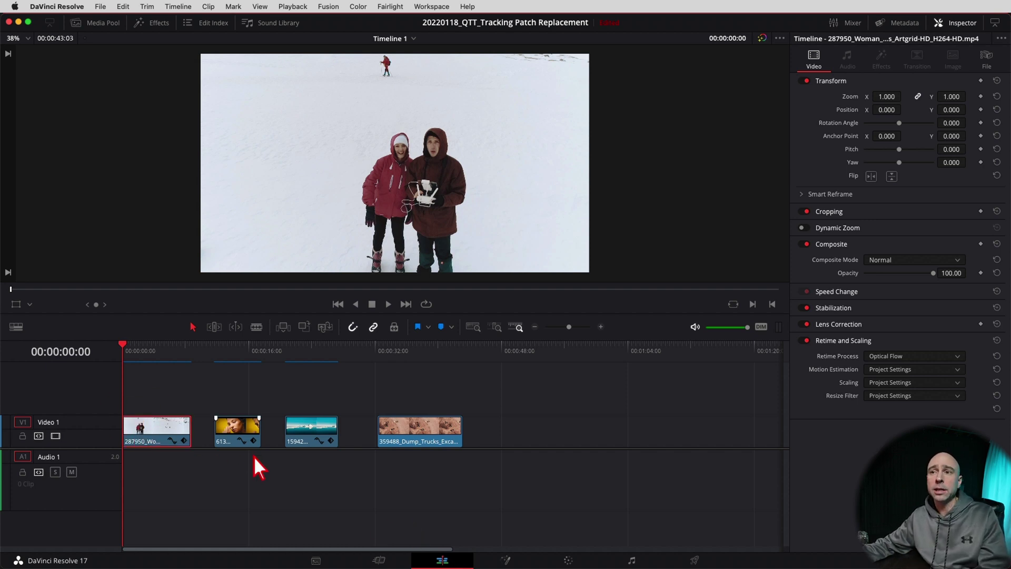
left_click(569, 562)
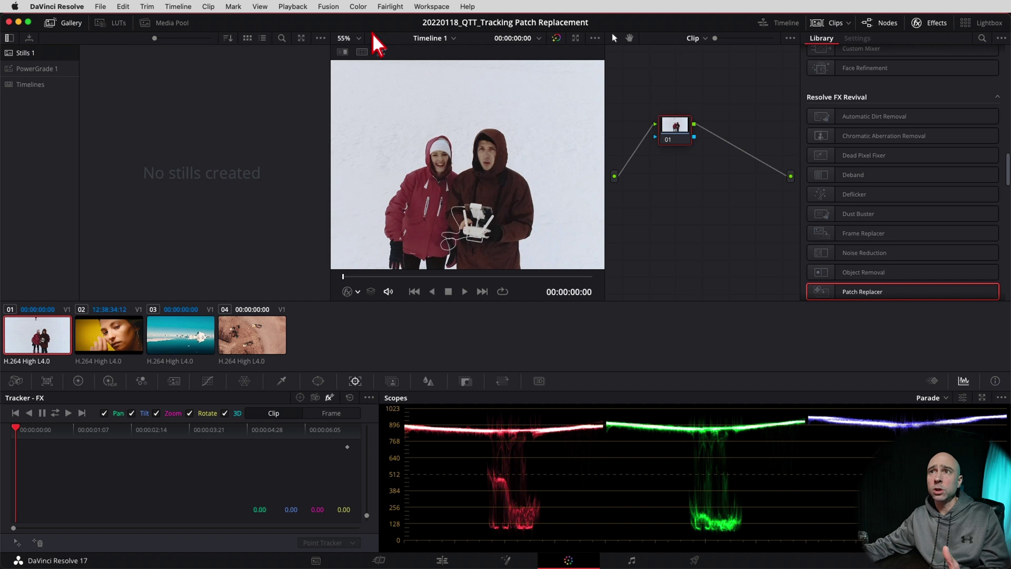
- Reset the workspace's UI layout to its default arrangement
left_click(390, 7)
mouse_move(442, 8)
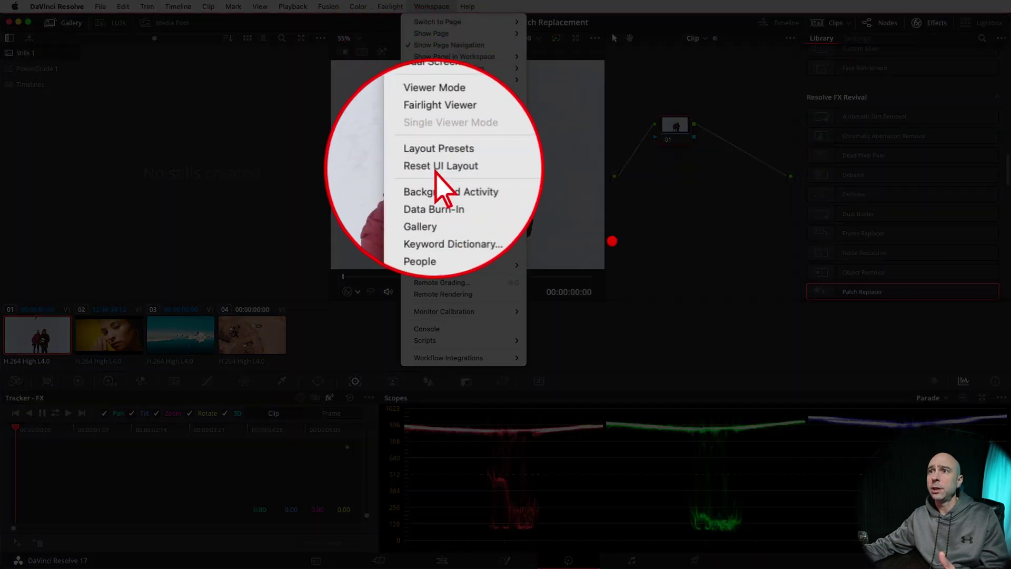
left_click(437, 166)
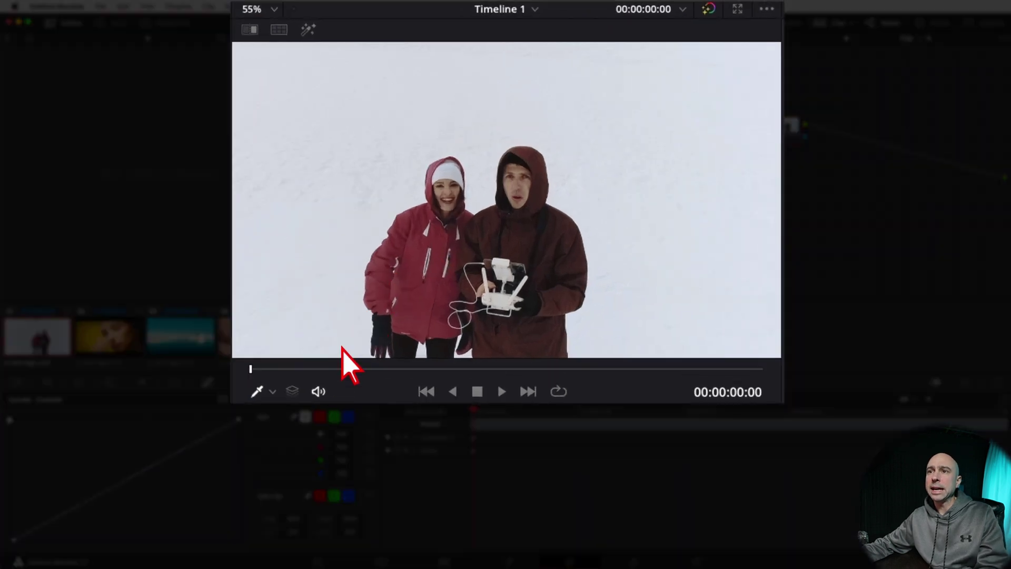
- Play the snow clip, return to its beginning and examine how the distant walker moves behind the couple
key("space")
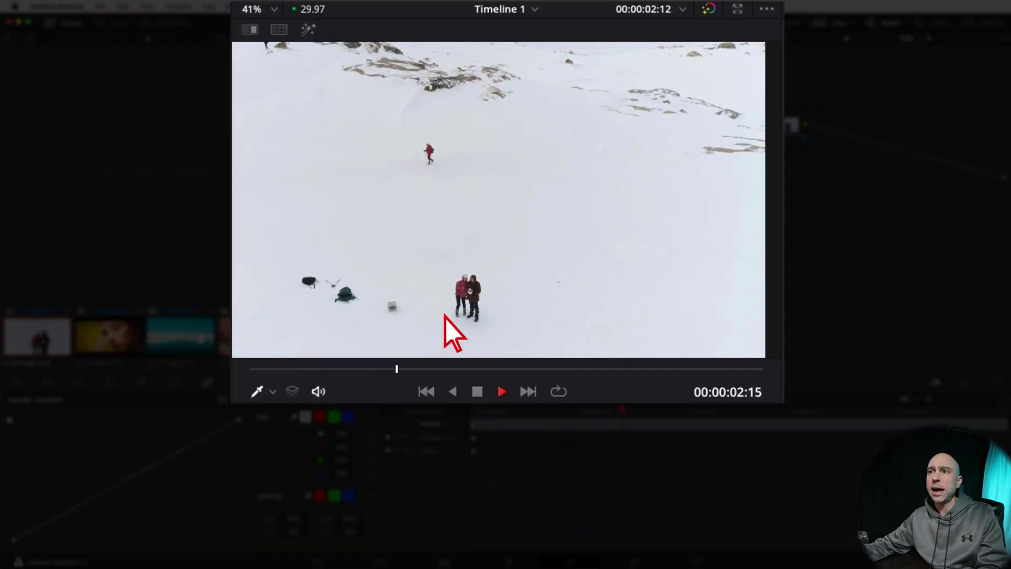
scroll(444, 318, "down", 4)
key("space")
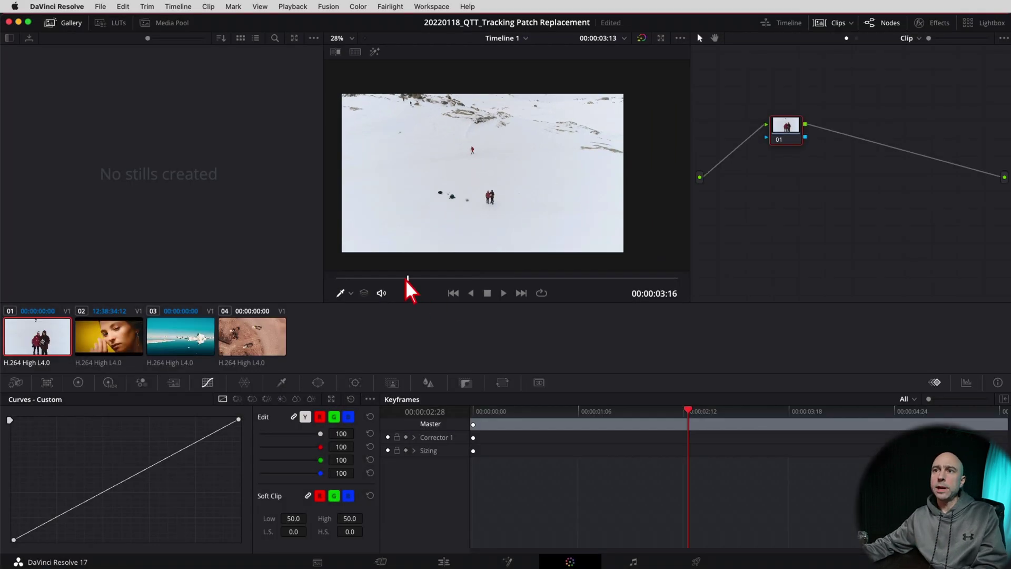
left_click_drag(407, 281, 335, 282)
key("space")
scroll(447, 174, "down", 1)
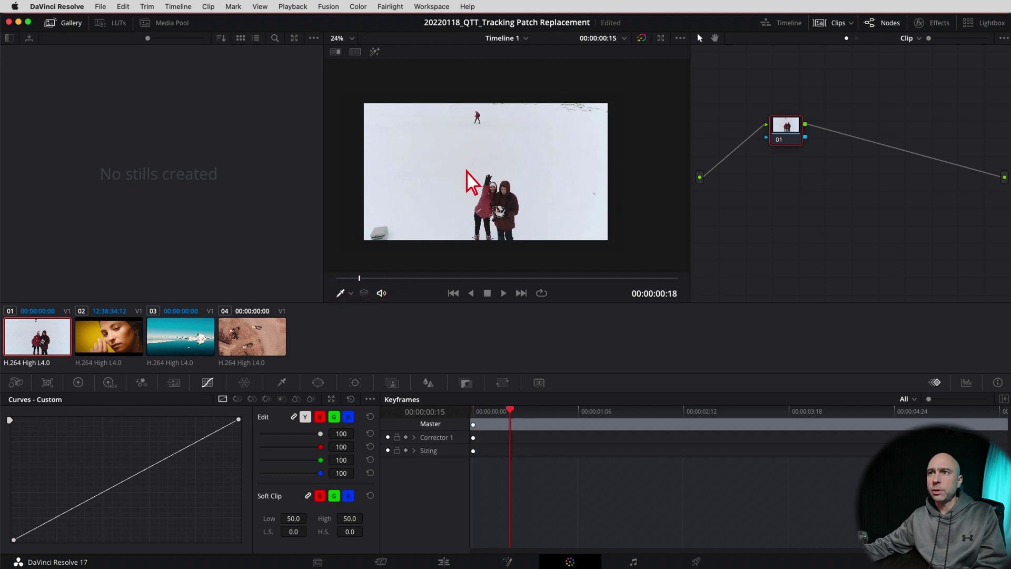
scroll(465, 170, "up", 2)
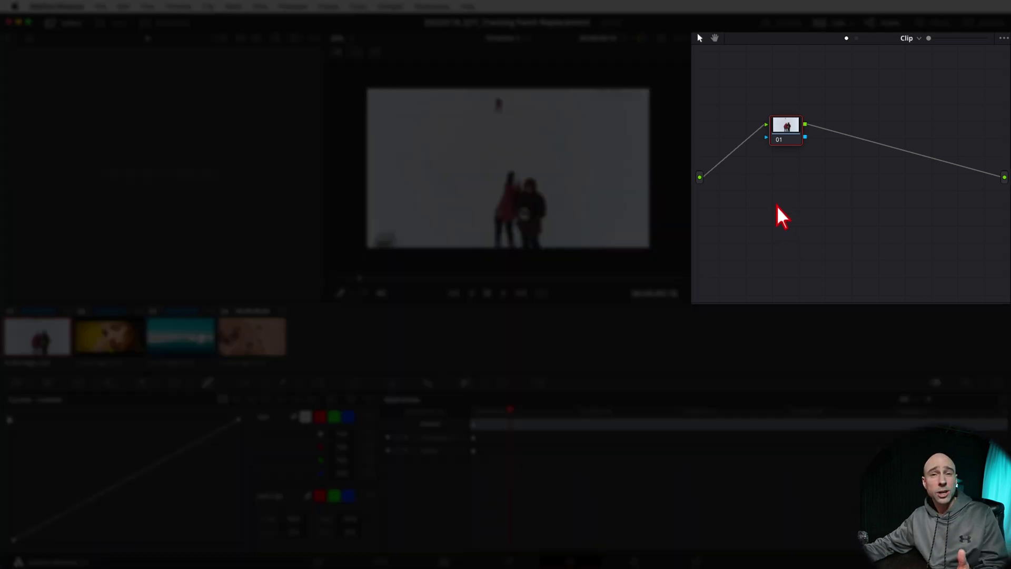
right_click(778, 186)
mouse_move(837, 203)
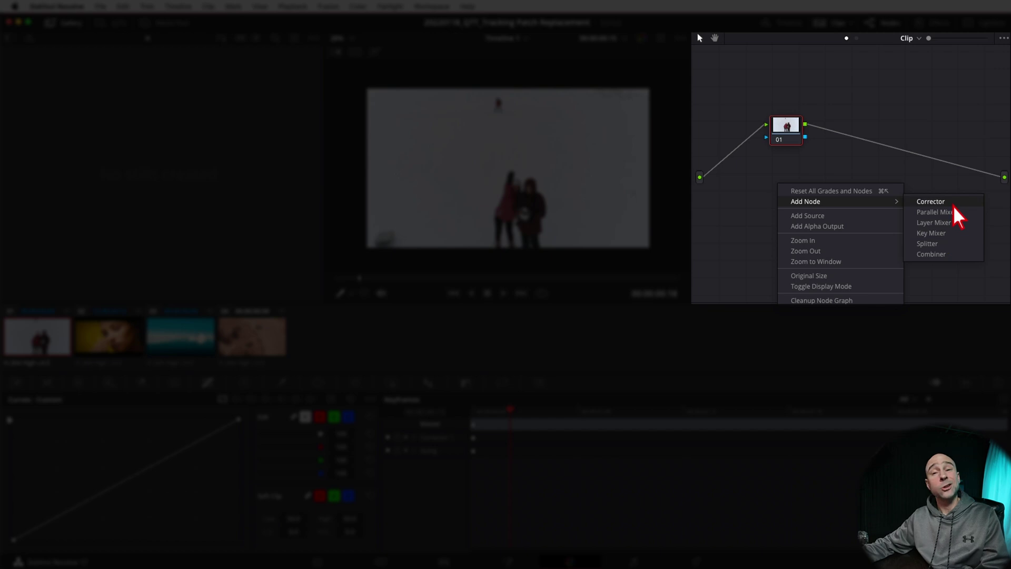
left_click(750, 186)
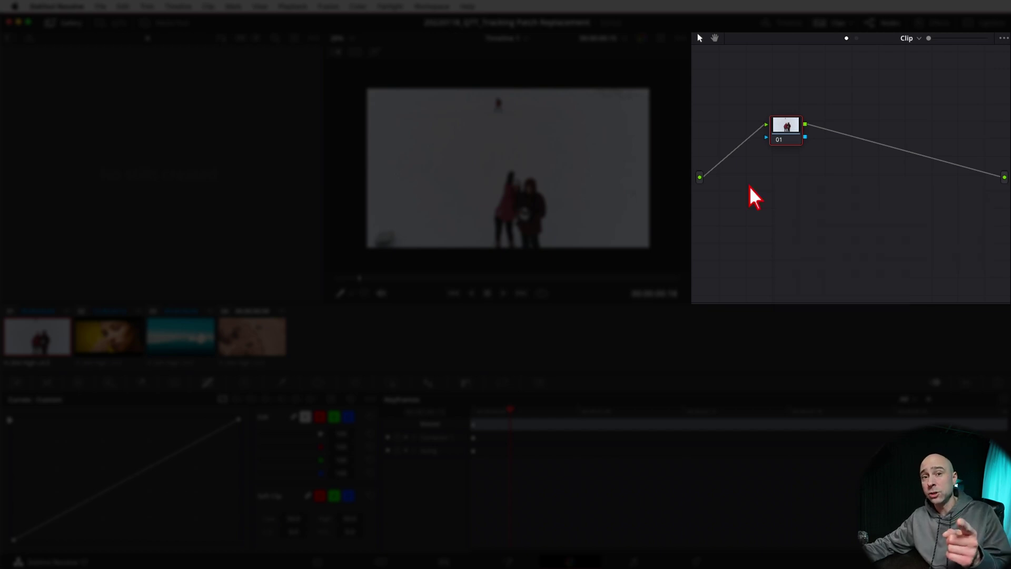
- Add a serial node after node 01 and apply the Resolve FX Revival Patch Replacer effect to it
key("alt+s")
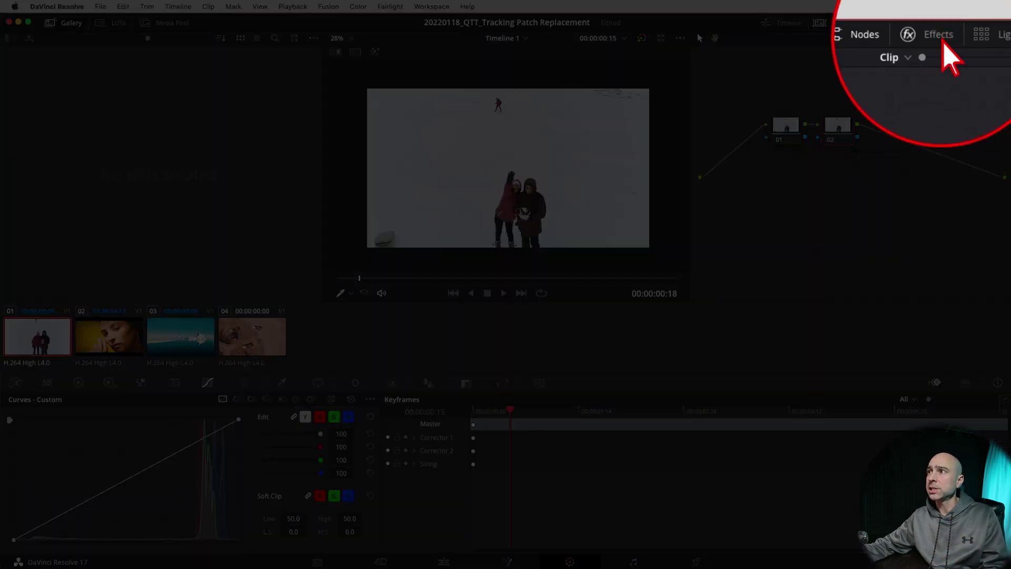
left_click(935, 23)
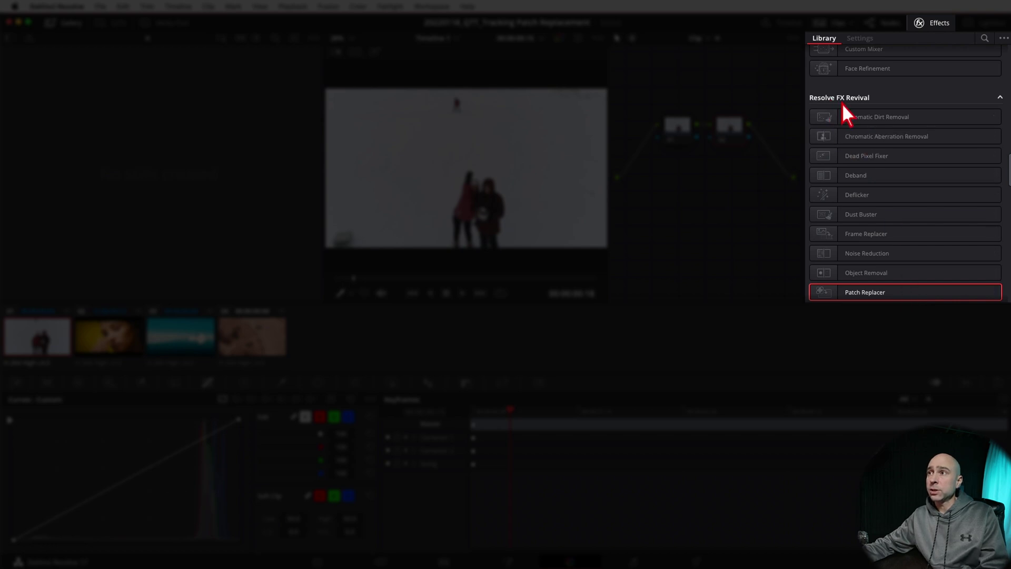
left_click_drag(934, 294, 734, 139)
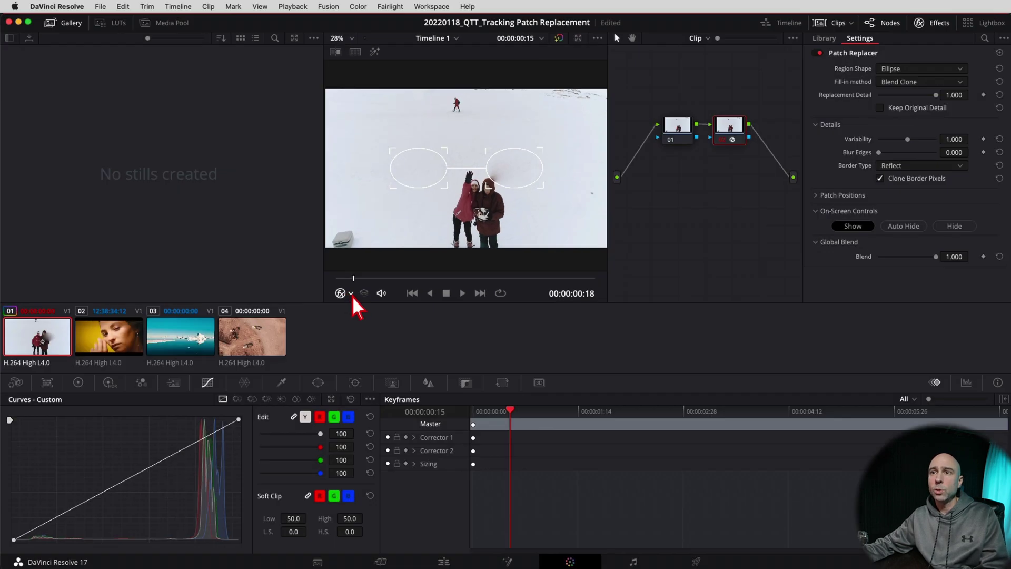
- Set the viewer's overlay mode to Open FX Overlay and play part of the clip with the patch ellipses shown
left_click(324, 331)
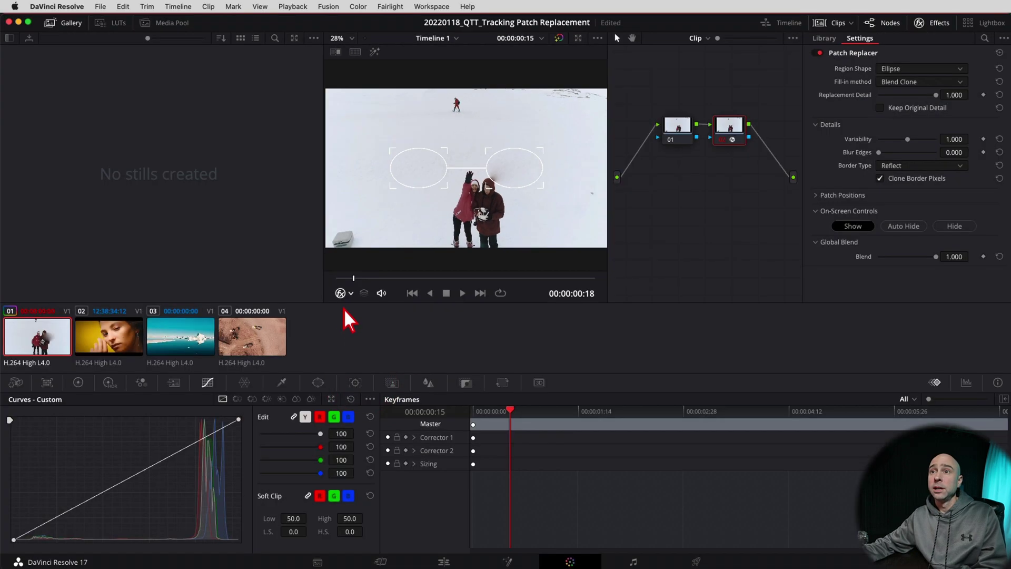
left_click(296, 353)
left_click(354, 308)
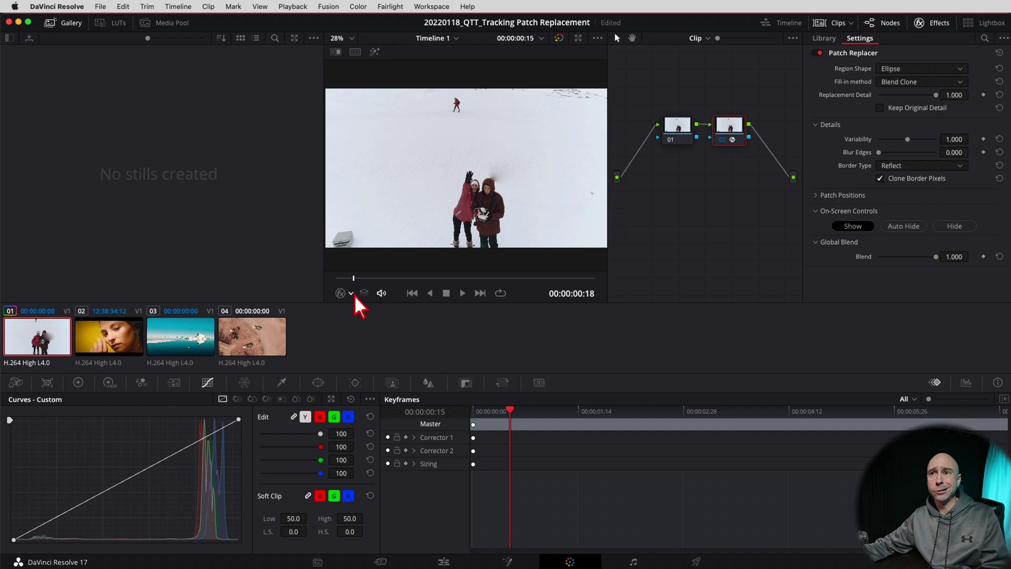
left_click(353, 294)
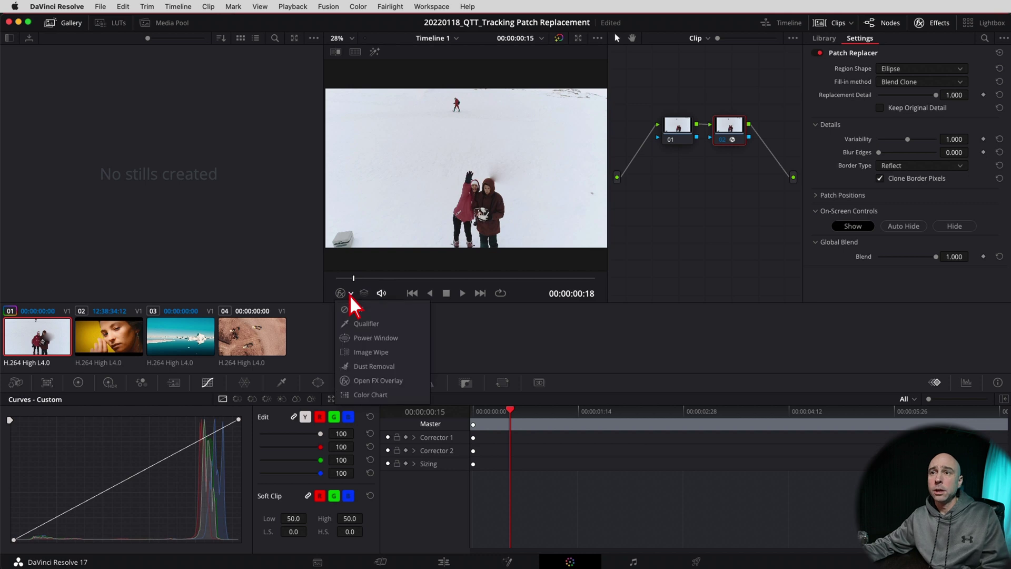
left_click(369, 384)
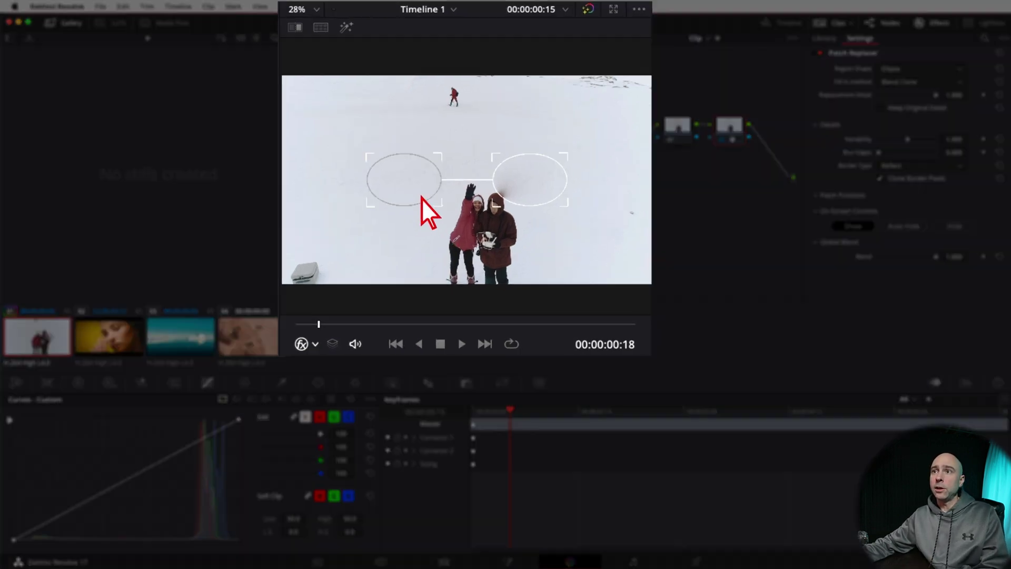
key("space")
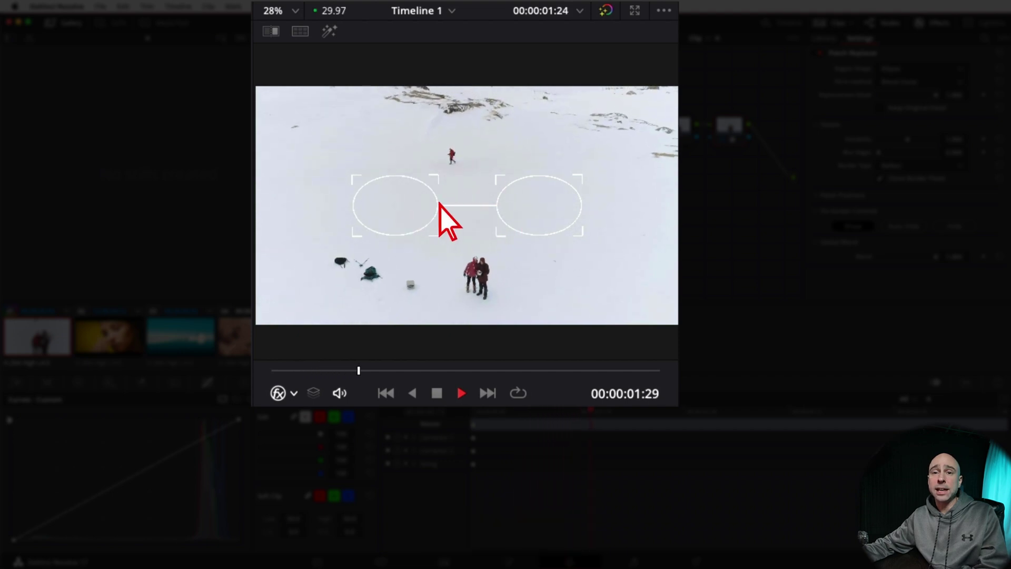
key("space")
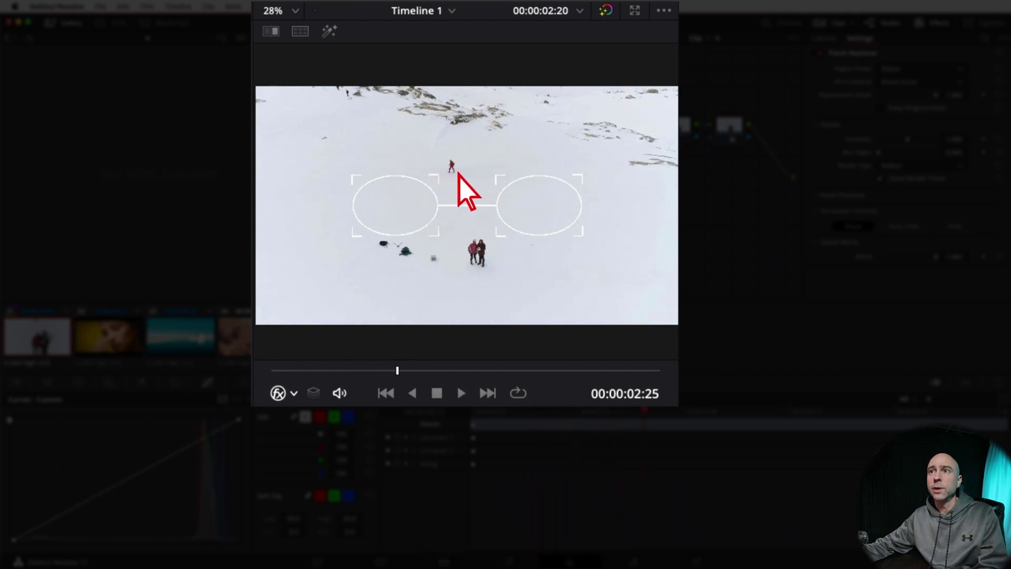
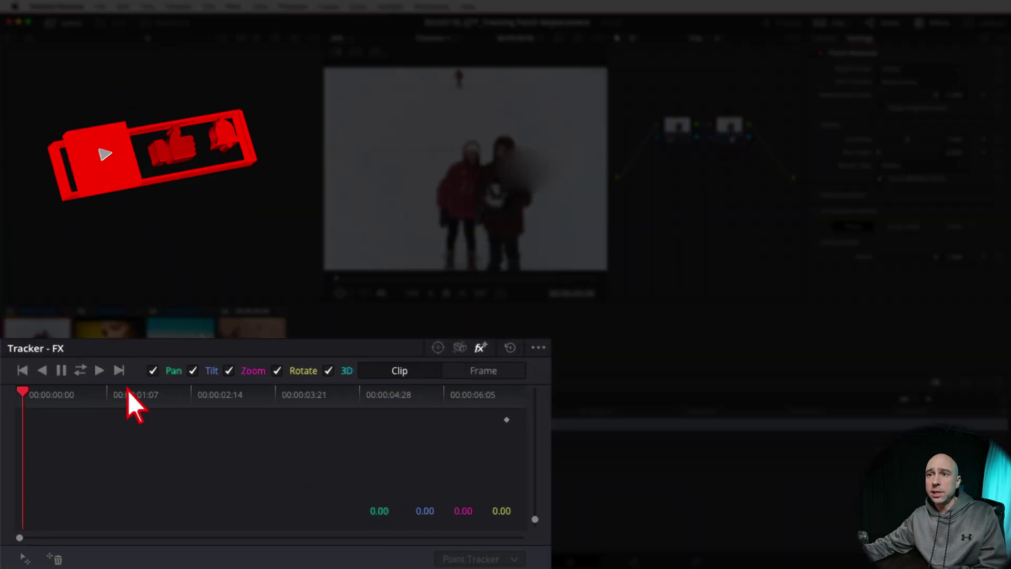
- In the tracker's FX mode, place a tracking point on the distant walker in red and track it forward and reverse
left_click(438, 348)
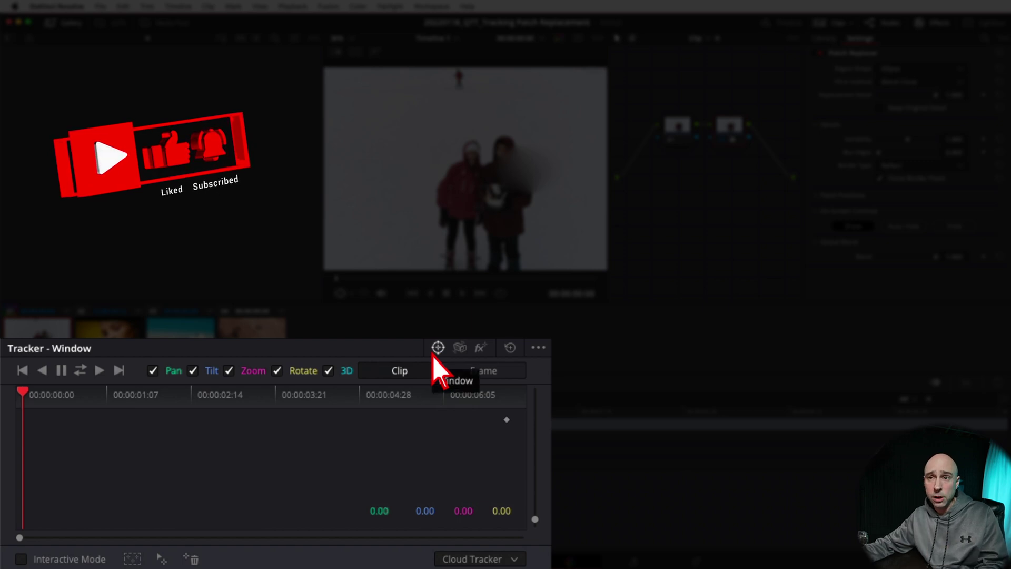
left_click(482, 356)
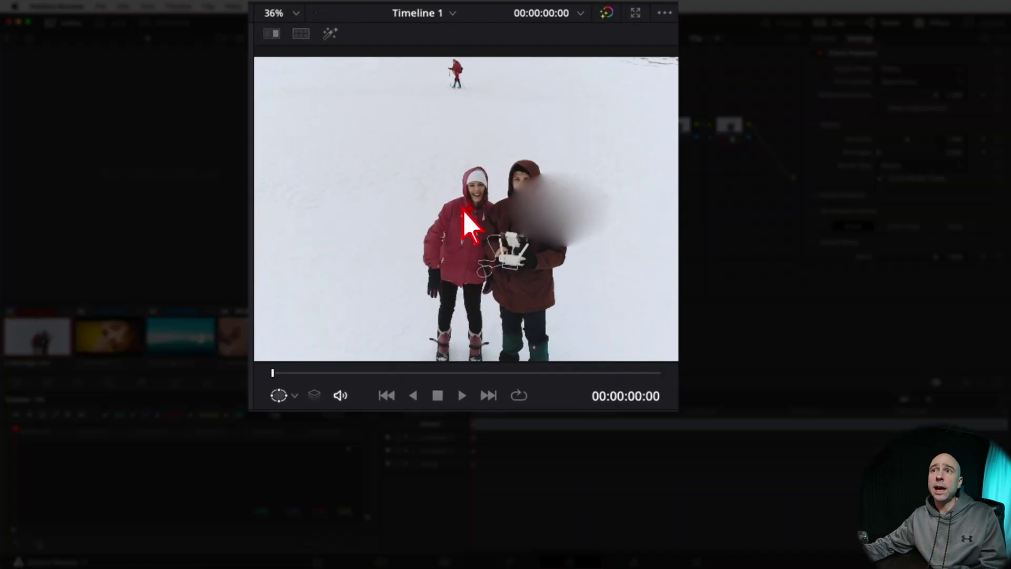
left_click(469, 209)
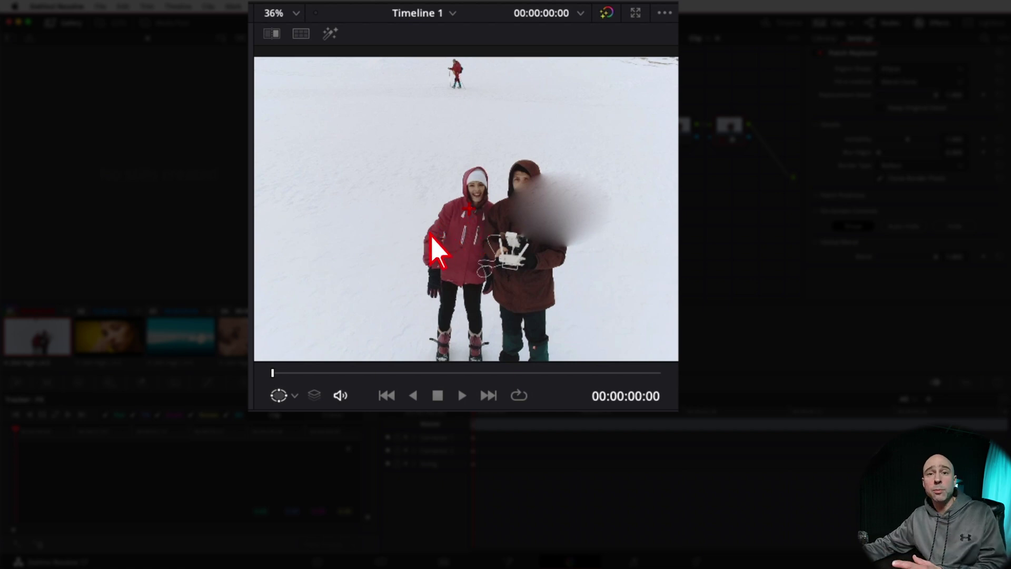
scroll(426, 245, "down", 1)
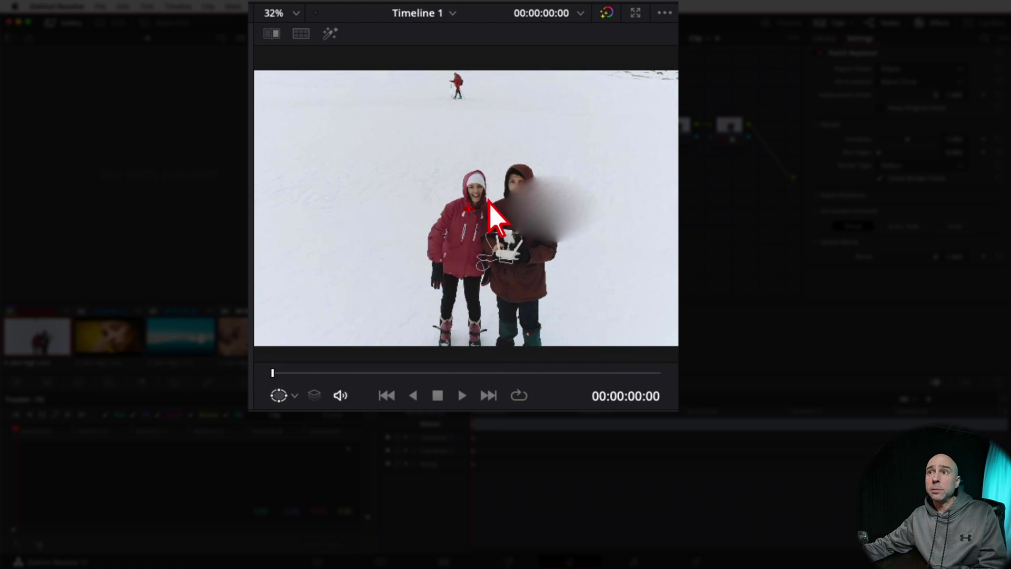
left_click_drag(468, 211, 451, 89)
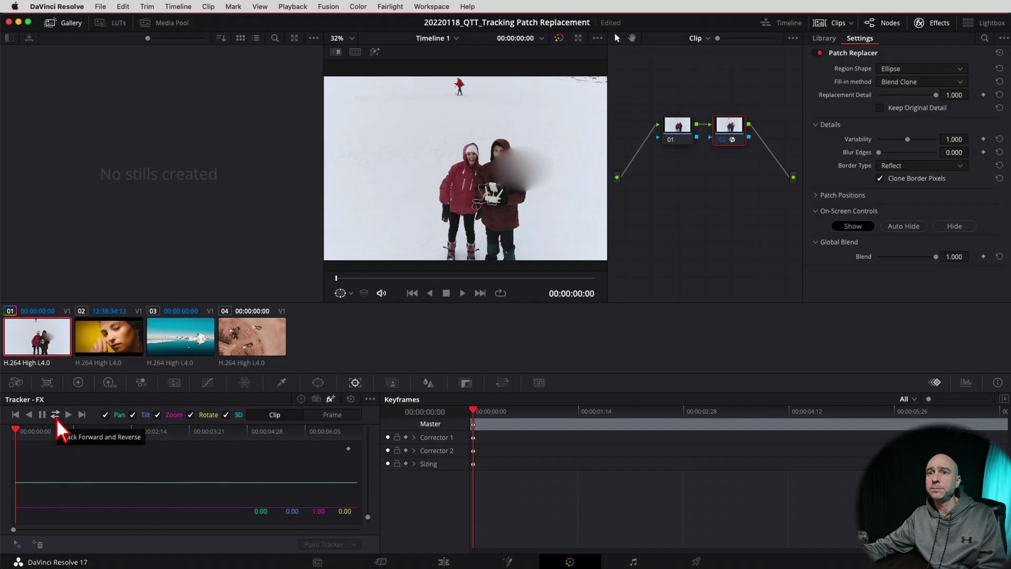
left_click(85, 388)
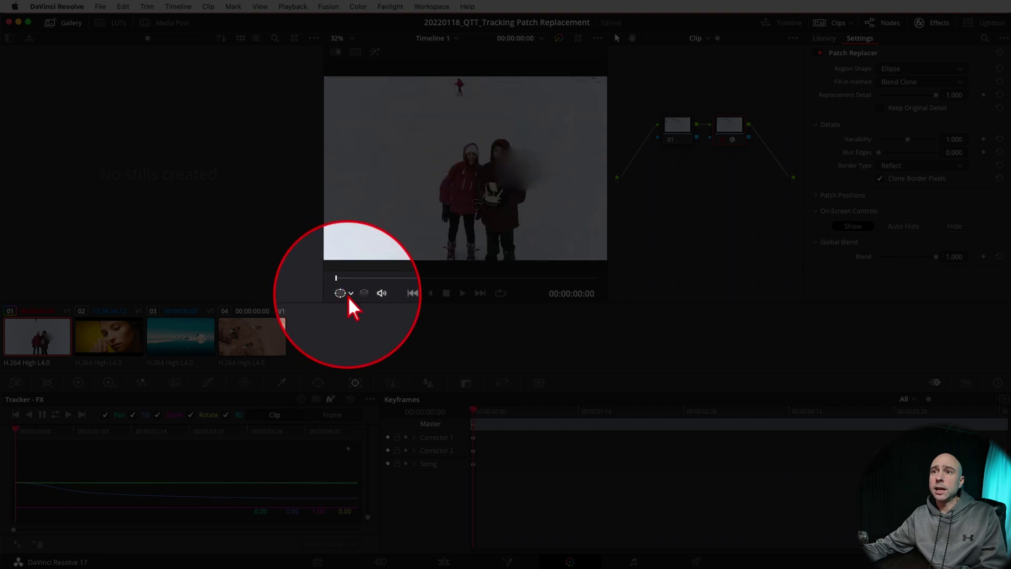
- With the Open FX Overlay shown, shrink the target patch to cover the distant walker and place the source patch on clean snow right beside it
left_click(350, 295)
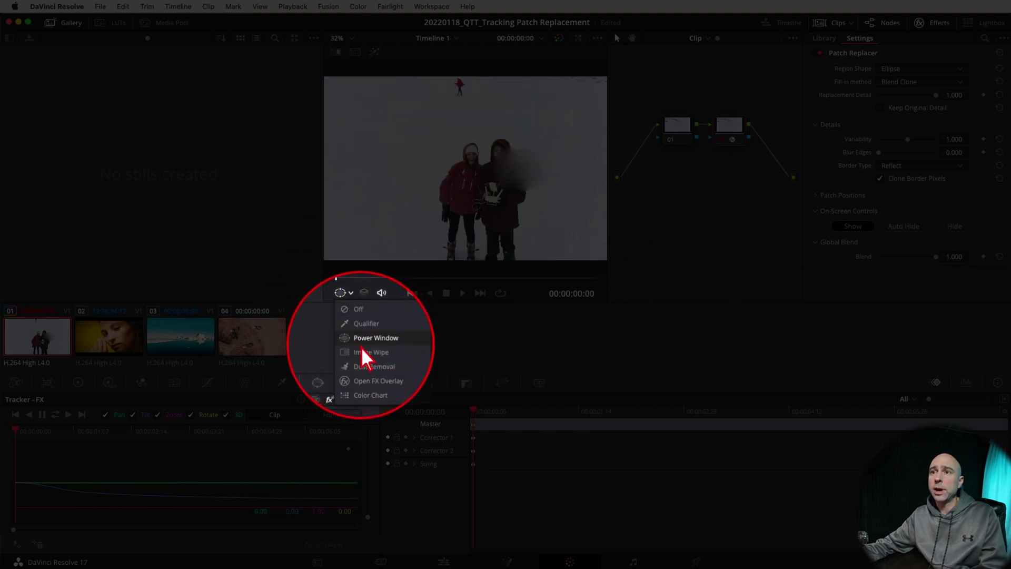
left_click(368, 380)
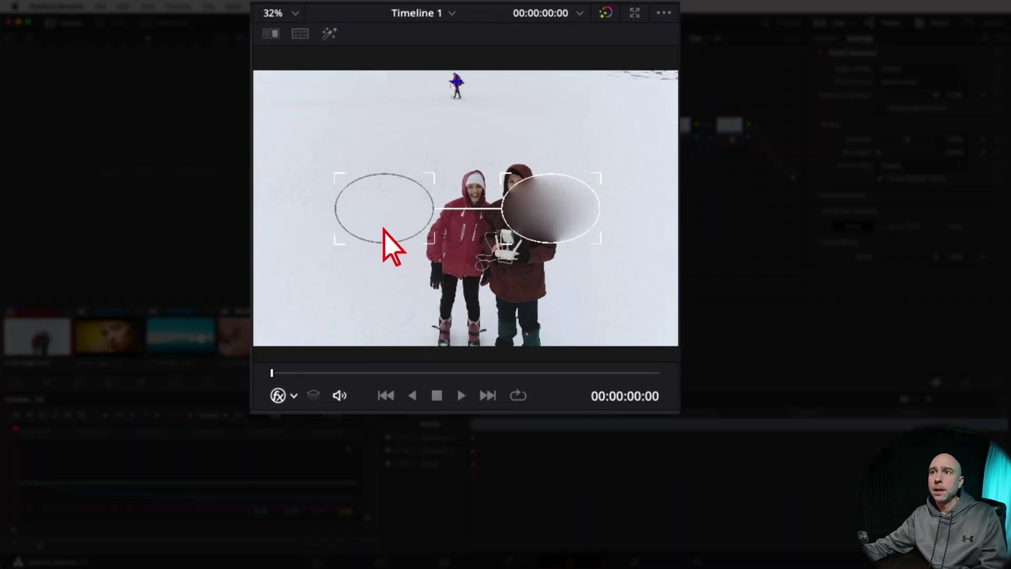
left_click_drag(414, 187, 392, 218)
left_click_drag(542, 239, 446, 94)
left_click_drag(506, 129, 459, 99)
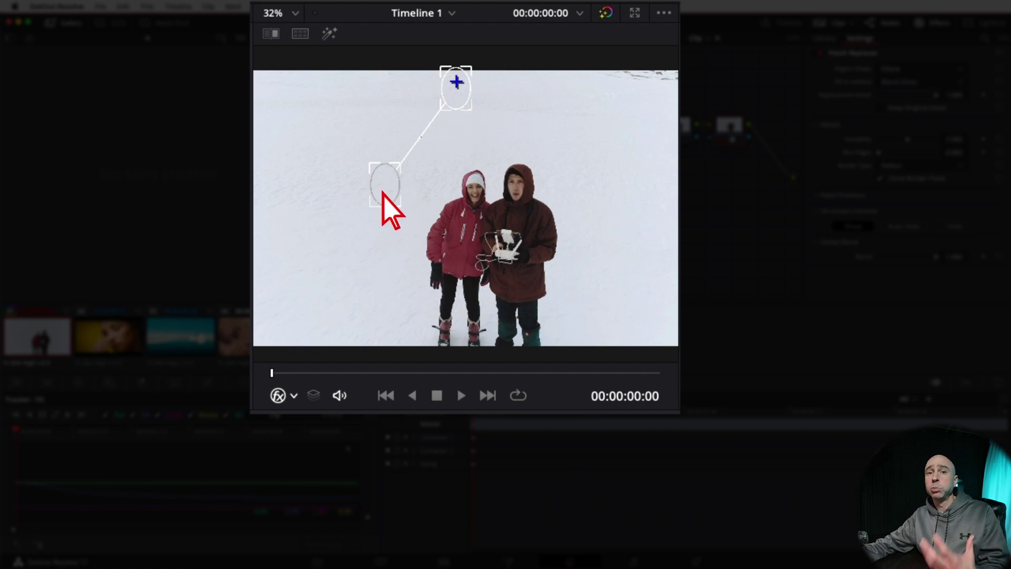
left_click_drag(382, 191, 492, 106)
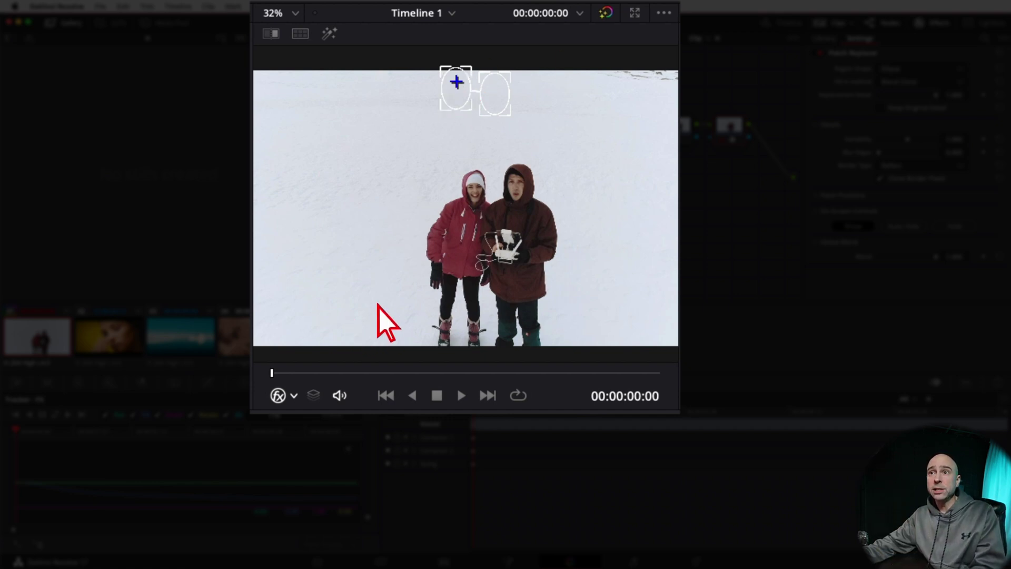
scroll(376, 308, "down", 3)
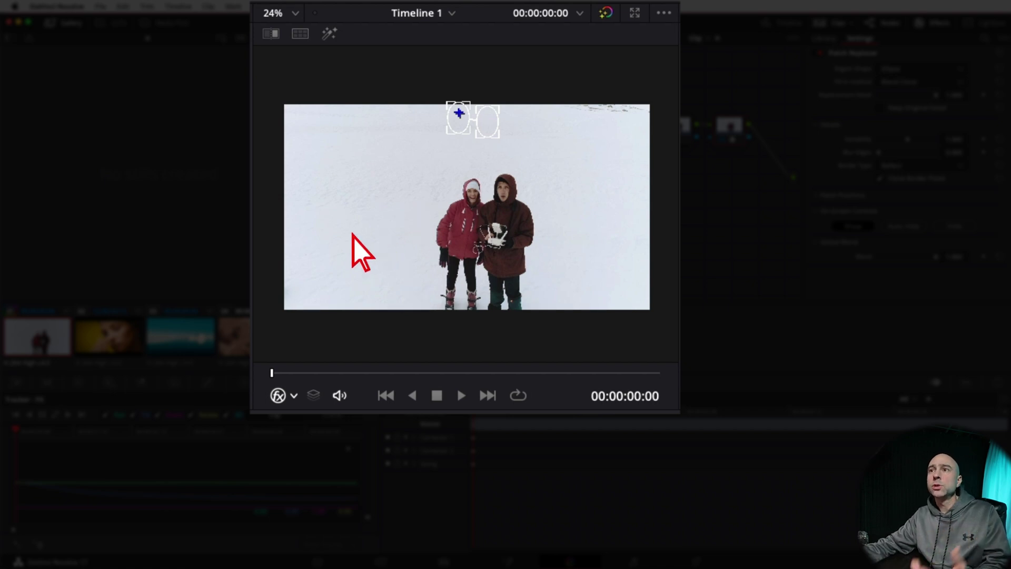
- Nudge the source patch on the snow slightly closer to the target patch covering the distant walker
scroll(467, 132, "up", 5)
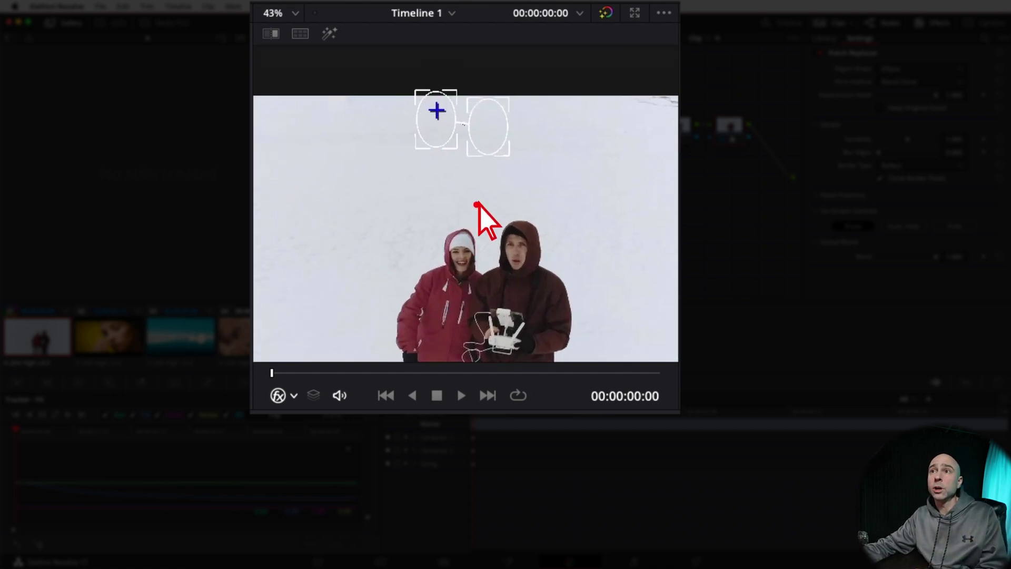
left_click(487, 129)
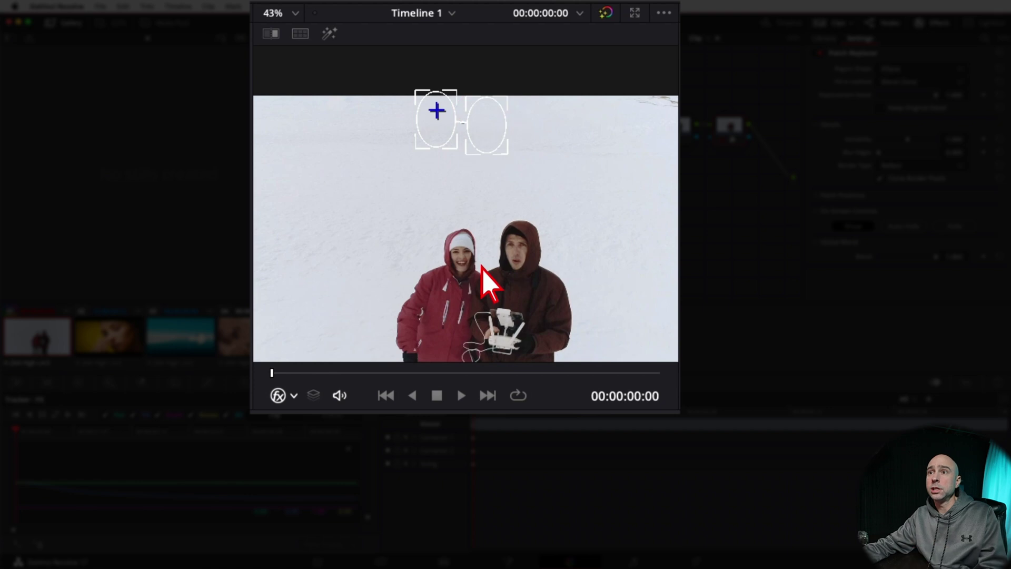
scroll(482, 274, "down", 4)
scroll(508, 248, "down", 2)
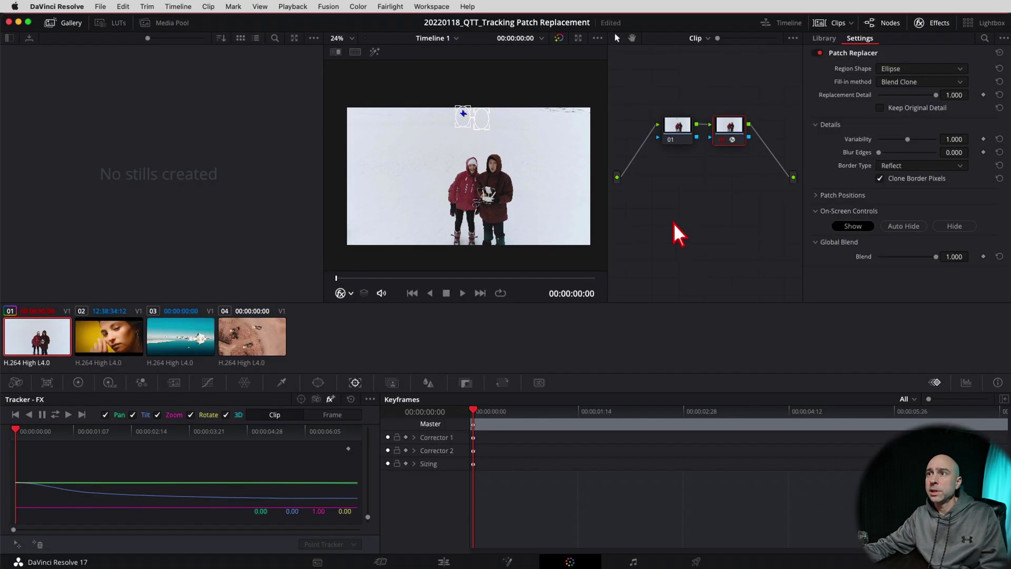
- Hide the Gallery to enlarge the viewer and play the snow clip with the tracked patch ellipses shown
left_click(686, 224)
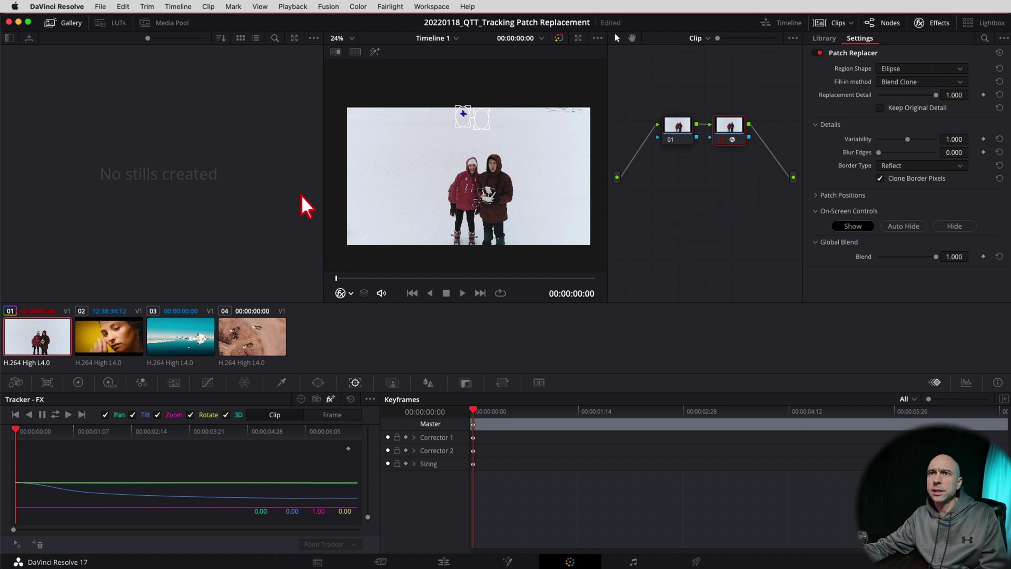
left_click(73, 23)
scroll(279, 203, "up", 4)
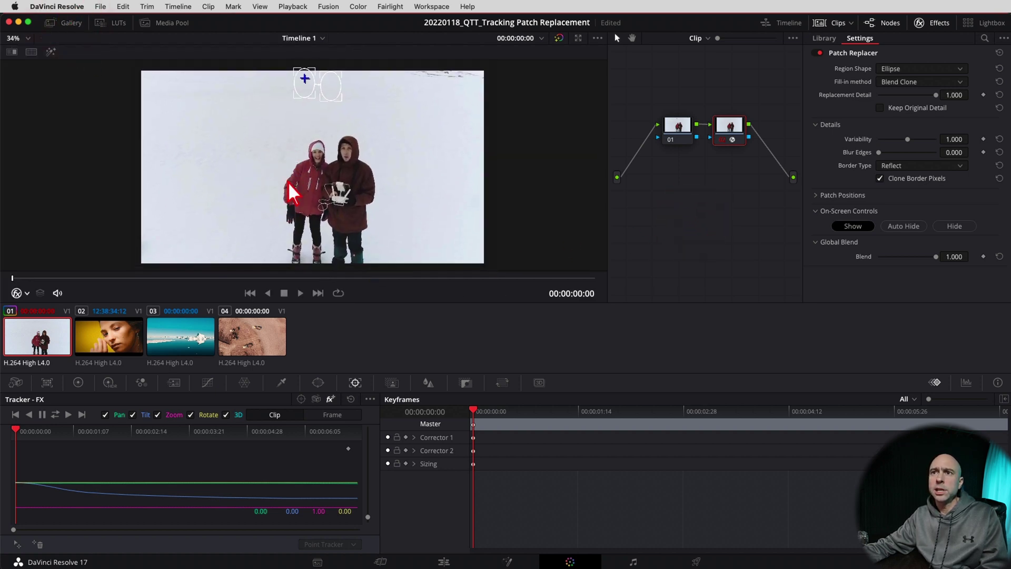
key("space")
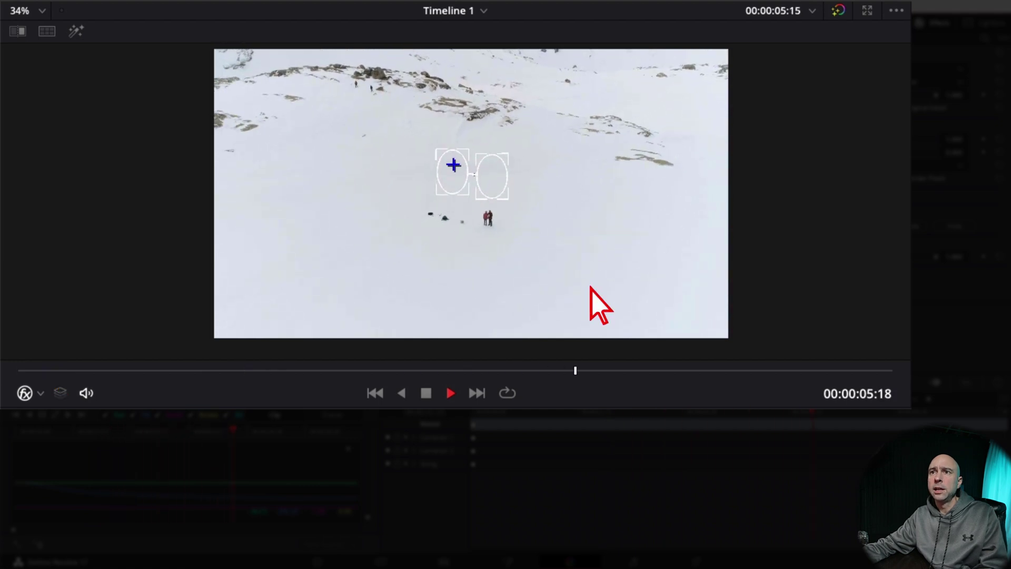
key("space")
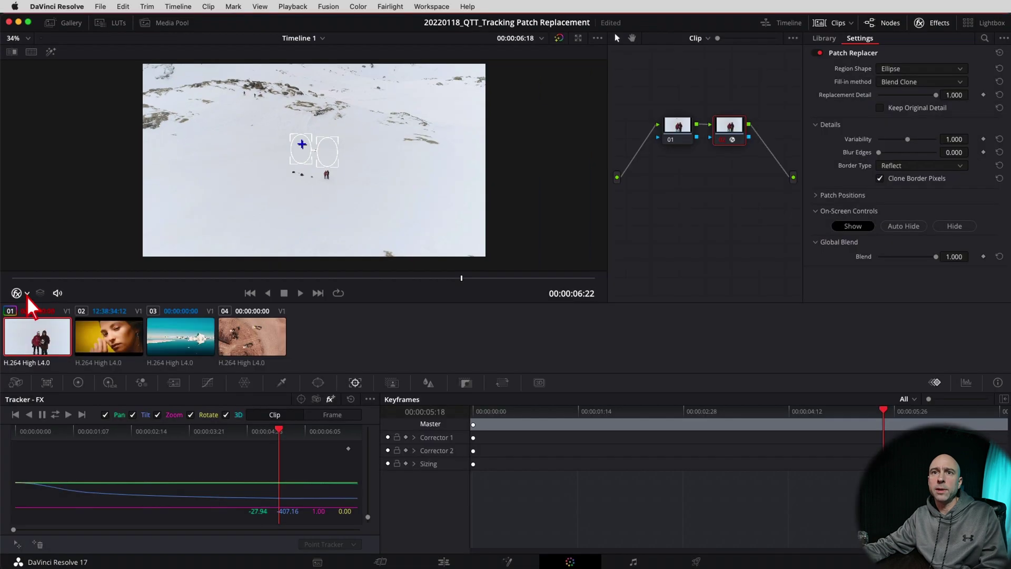
- Turn the viewer overlay off and replay the snow clip from its start to check the walker's removal
left_click(41, 395)
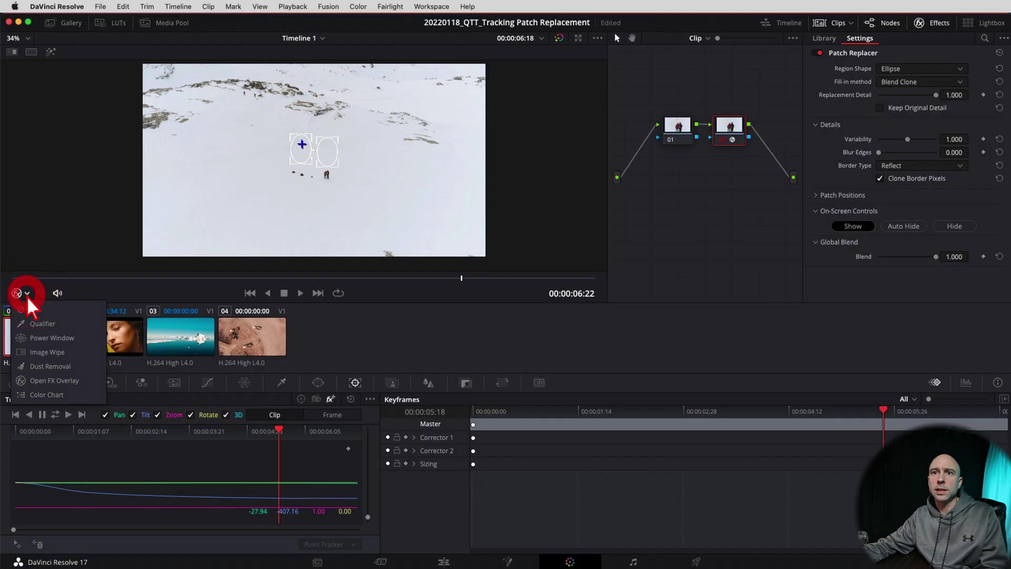
left_click(40, 310)
key("space")
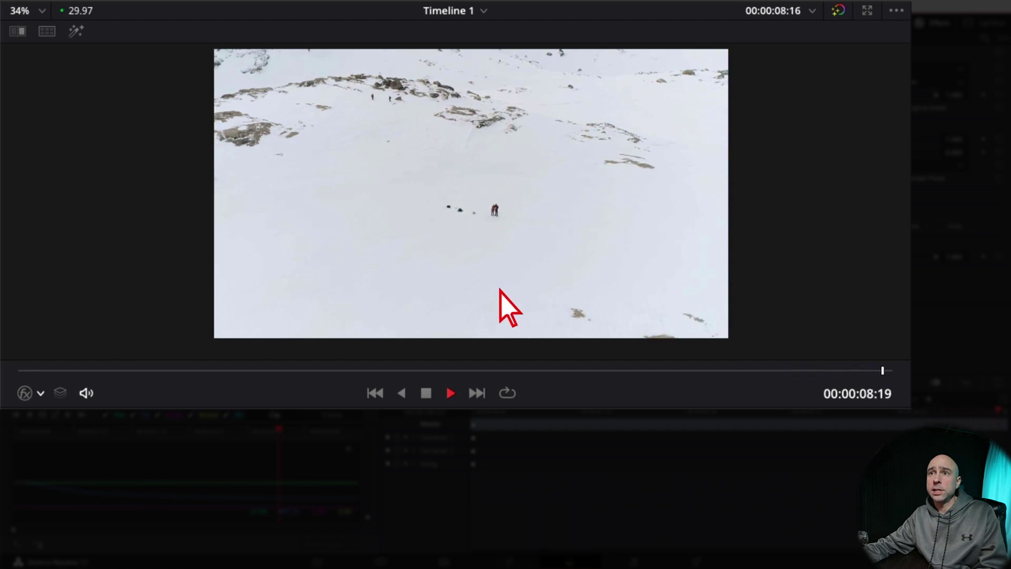
left_click(25, 371)
key("space")
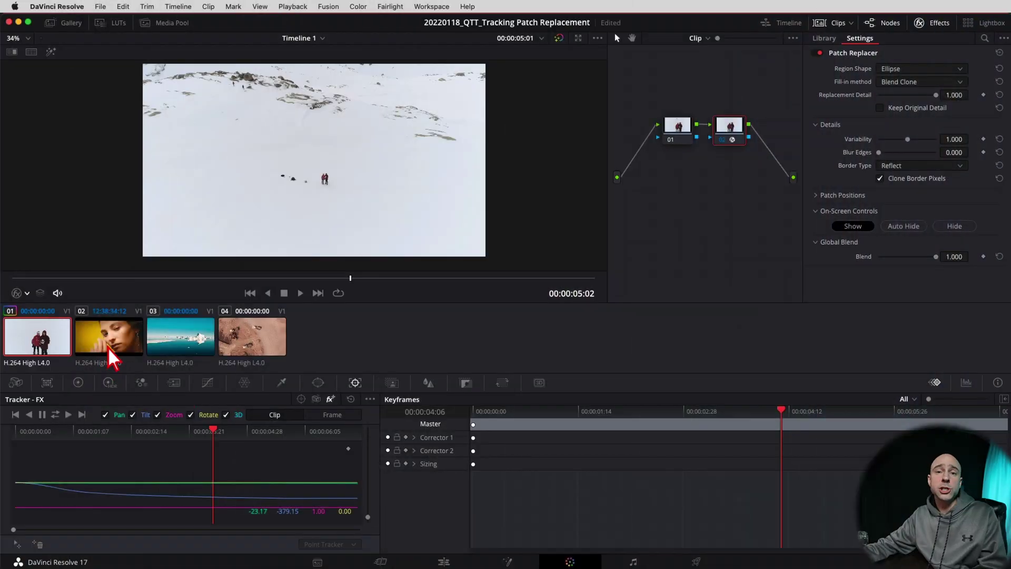
- Select clip 02 of the woman's face and play it, stopping on a frame that shows the cheek mole
left_click(109, 350)
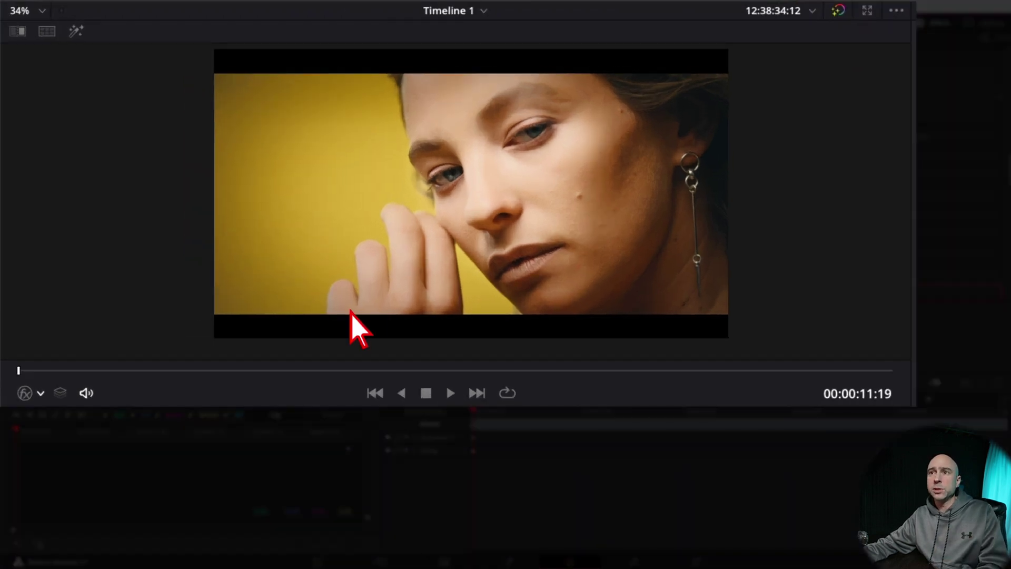
key("space")
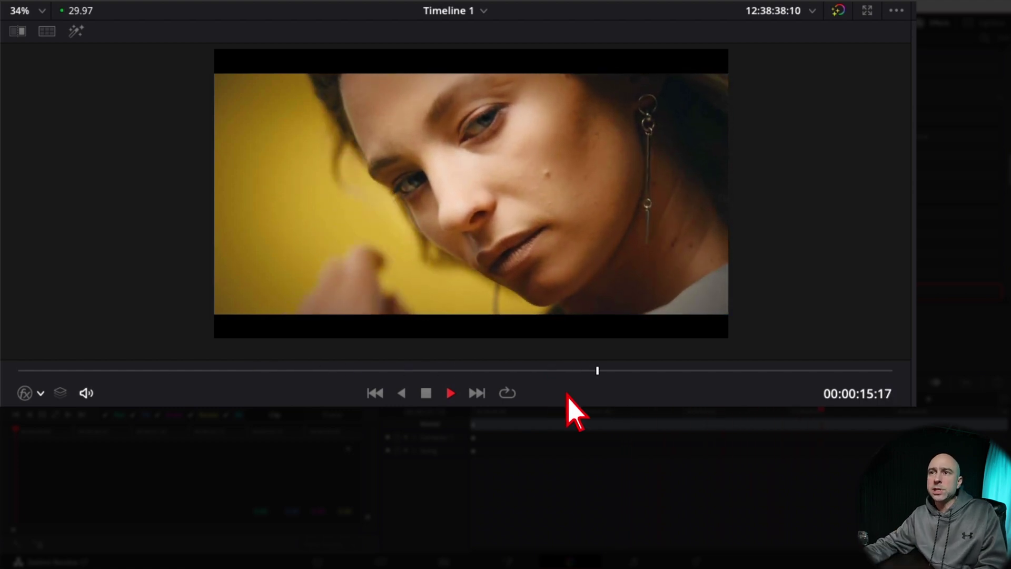
key("space")
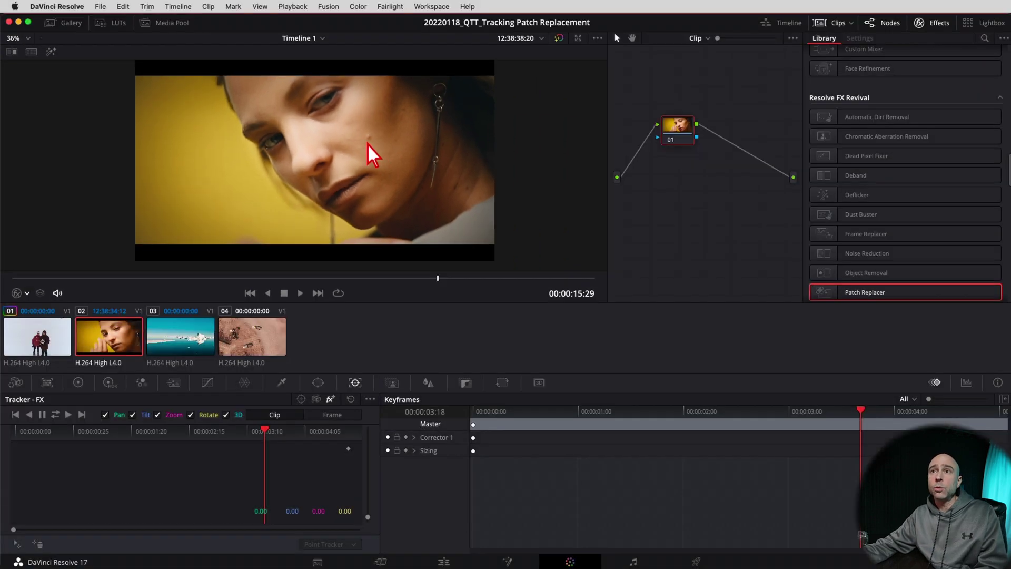
- Add a serial node after node 01 on the face clip and apply the Patch Replacer effect to it
scroll(373, 155, "up", 1)
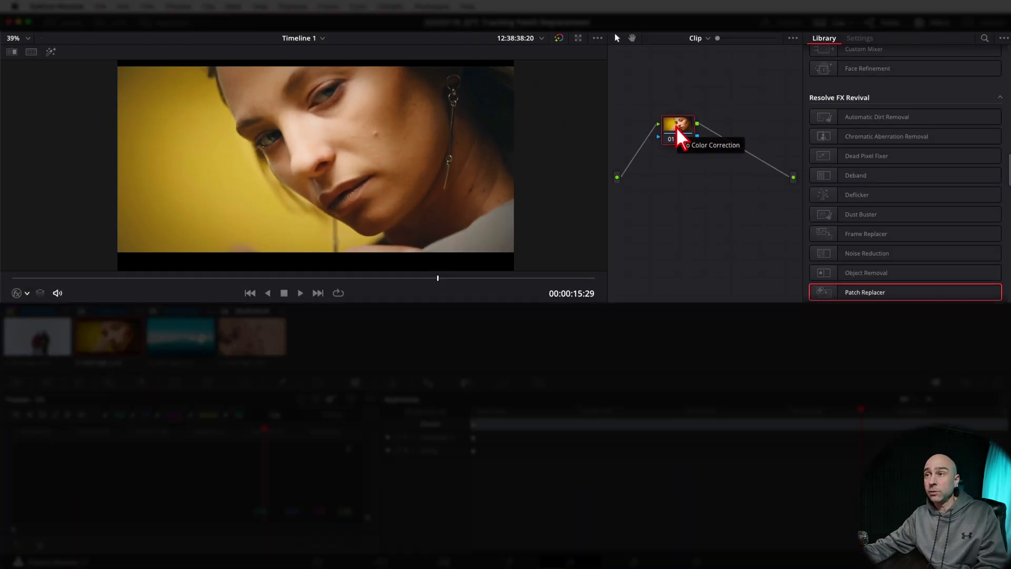
key("alt")
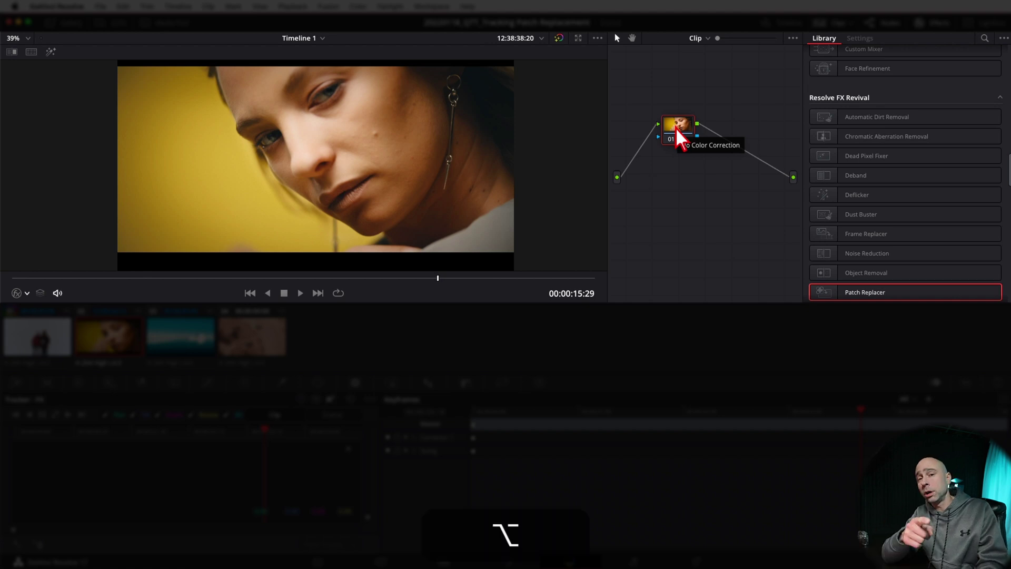
key("alt+s")
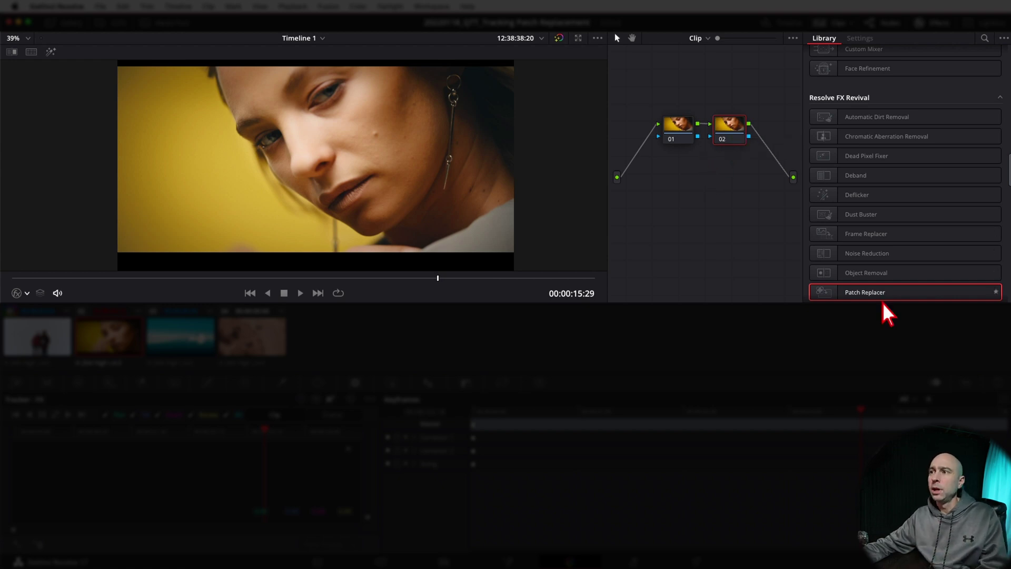
left_click_drag(885, 292, 732, 139)
- Move both patches down clear of the cheek mole and add a tracking point in the tracker's FX mode
left_click_drag(408, 173, 439, 219)
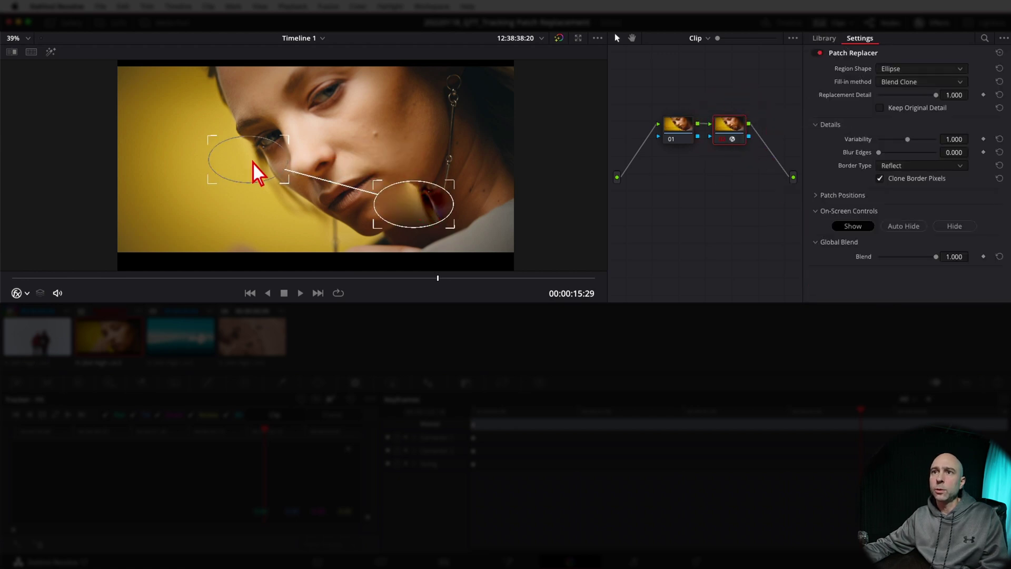
left_click_drag(255, 169, 263, 205)
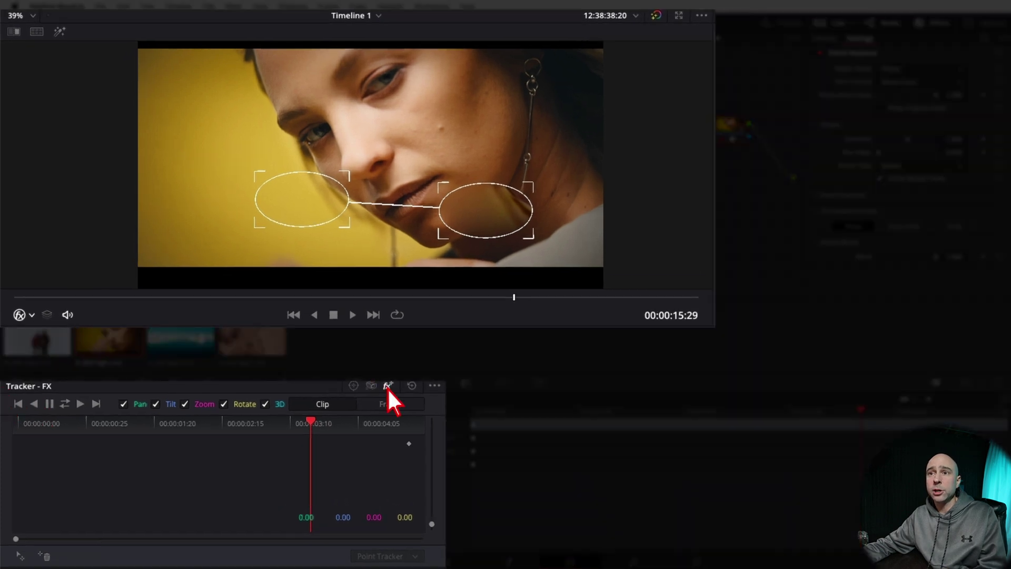
left_click(390, 387)
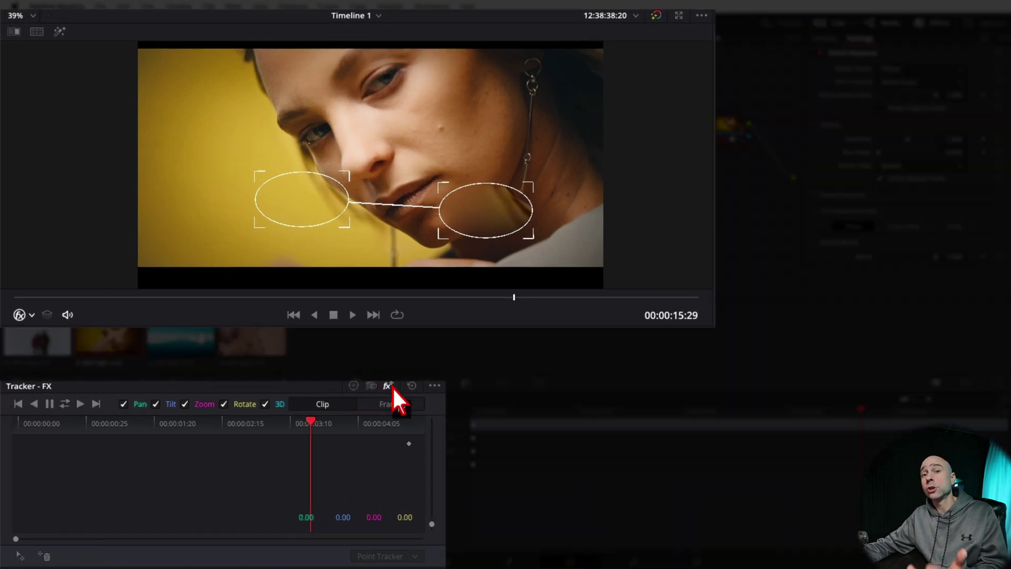
left_click(391, 387)
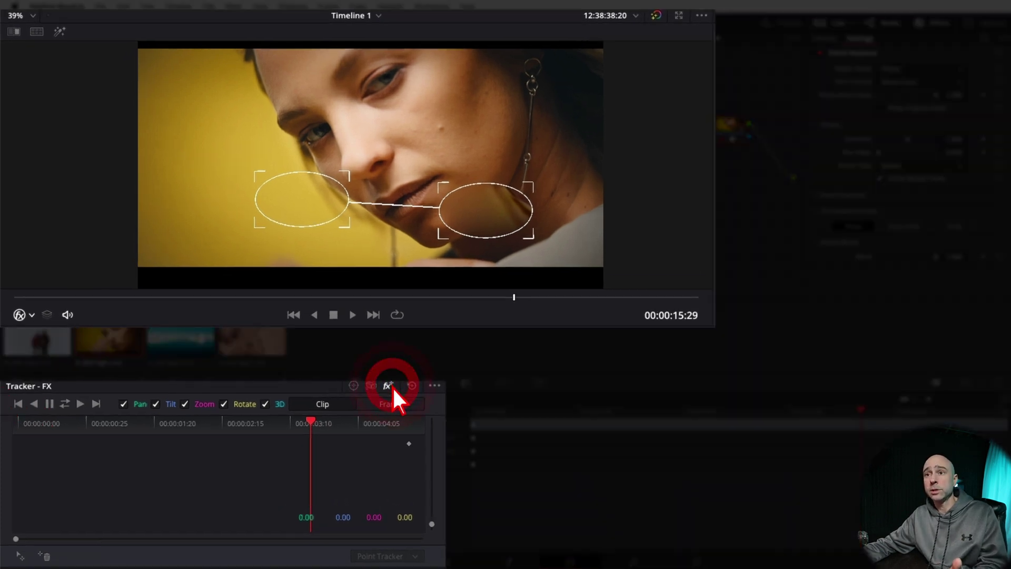
left_click(20, 556)
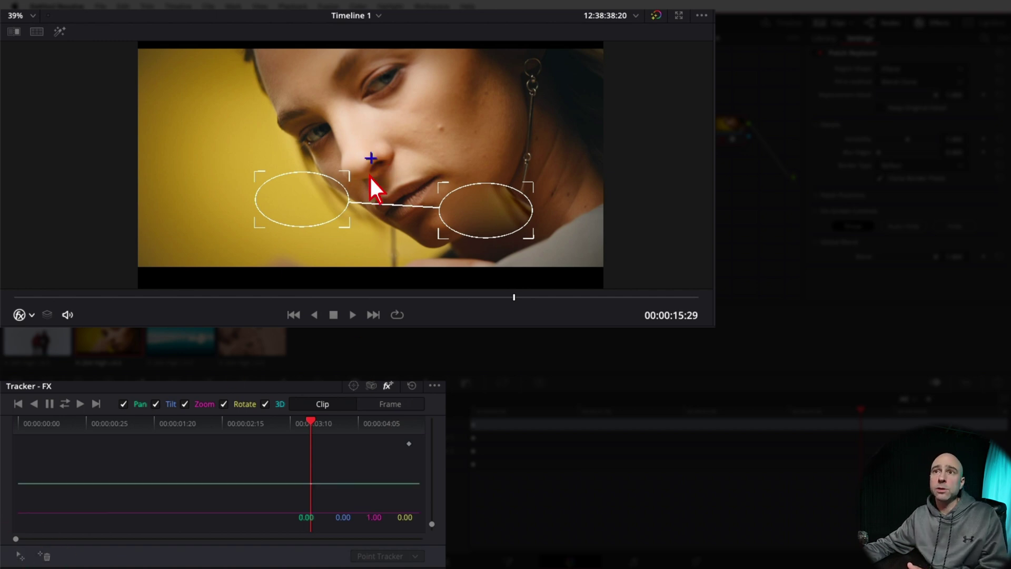
- Position the tracking point exactly on the cheek mole and track it forward and reverse through the clip
left_click(439, 129)
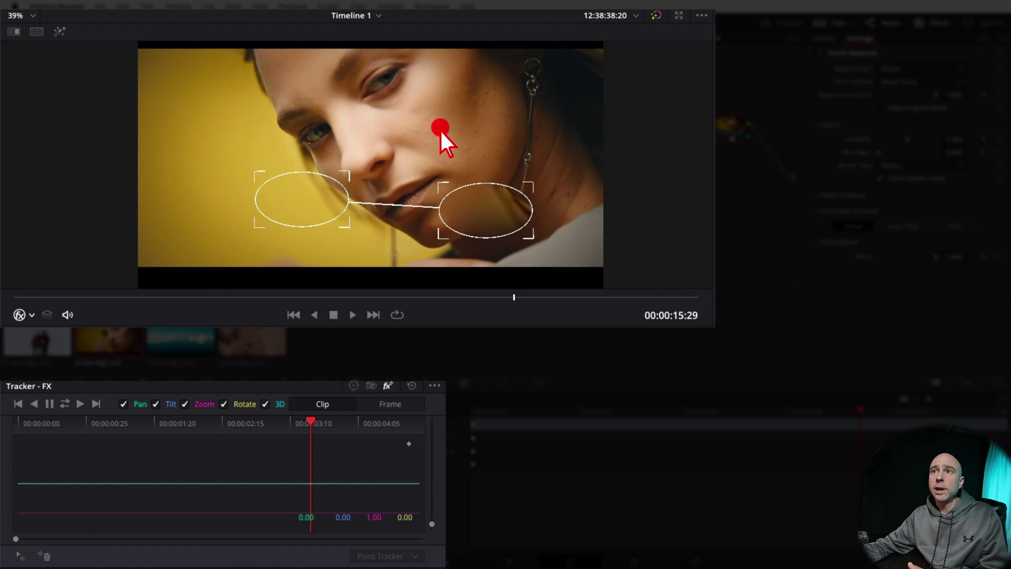
scroll(440, 129, "up", 5)
left_click_drag(503, 127, 383, 194)
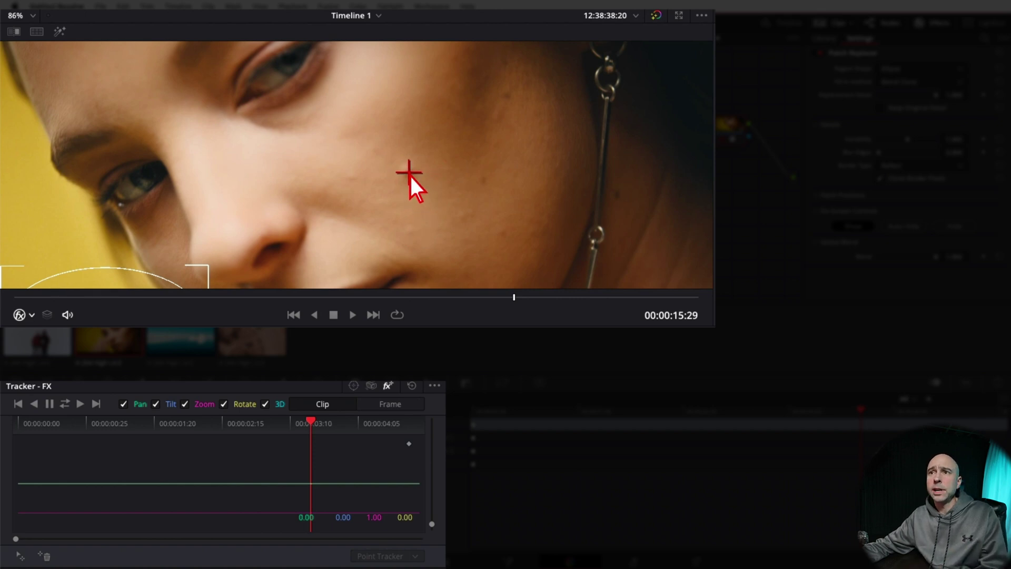
key("shift+z")
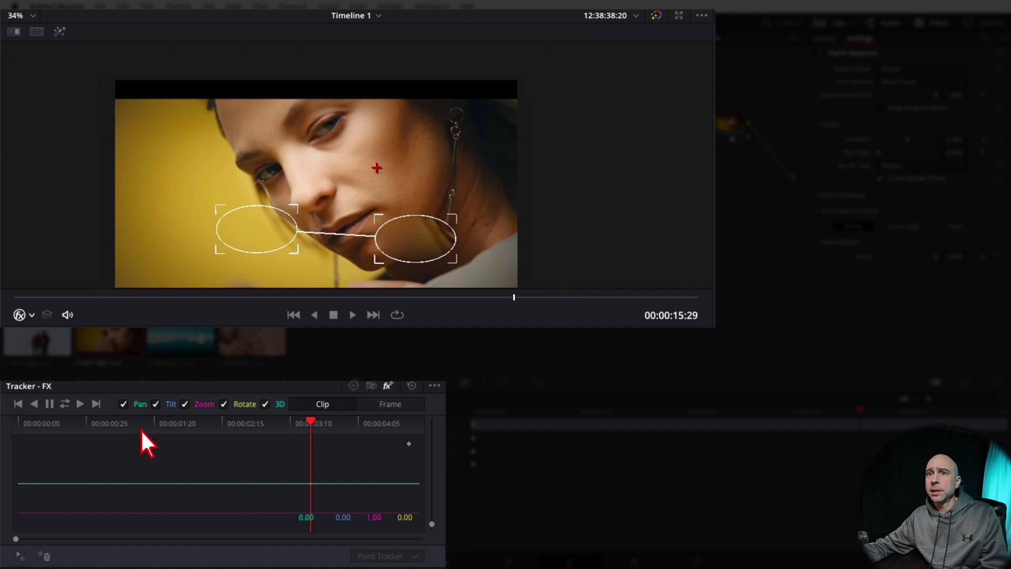
left_click(65, 409)
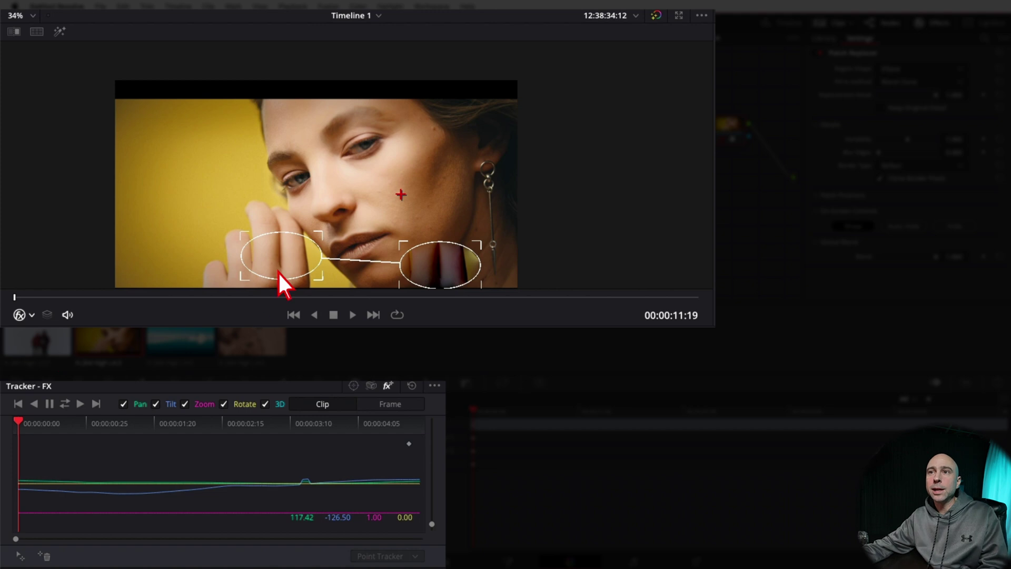
- Shrink the target patch to a small circle over the mole and place the source patch on clean cheek skin near the jaw
left_click_drag(277, 261, 488, 204)
left_click_drag(435, 281, 404, 197)
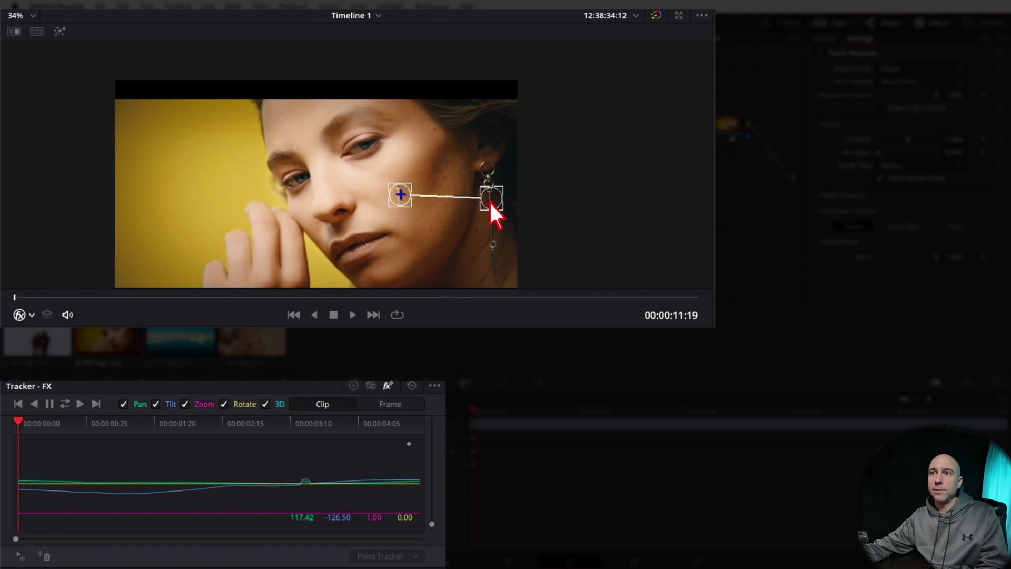
scroll(456, 205, "up", 4)
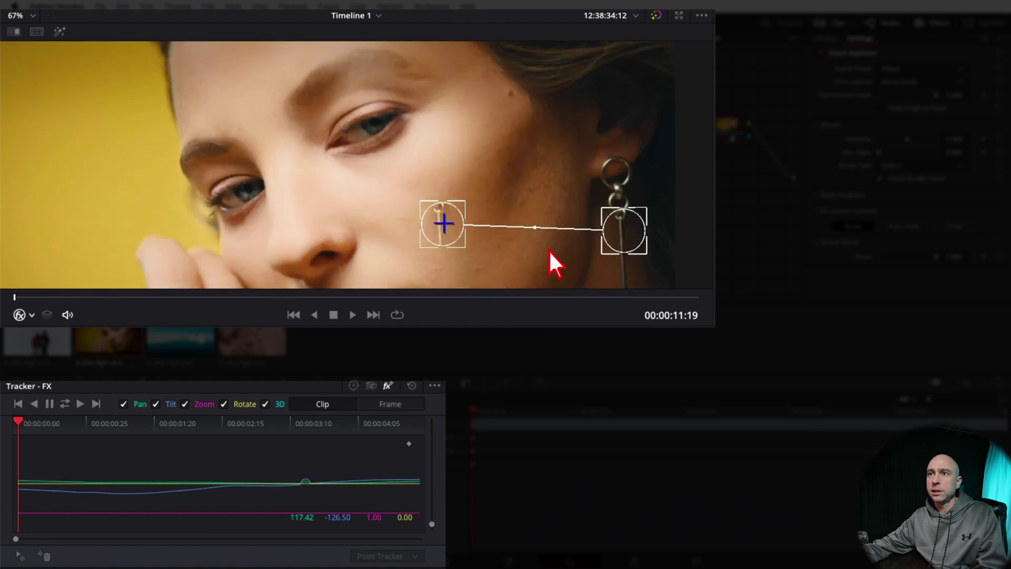
scroll(550, 252, "up", 1)
left_click_drag(600, 226, 475, 242)
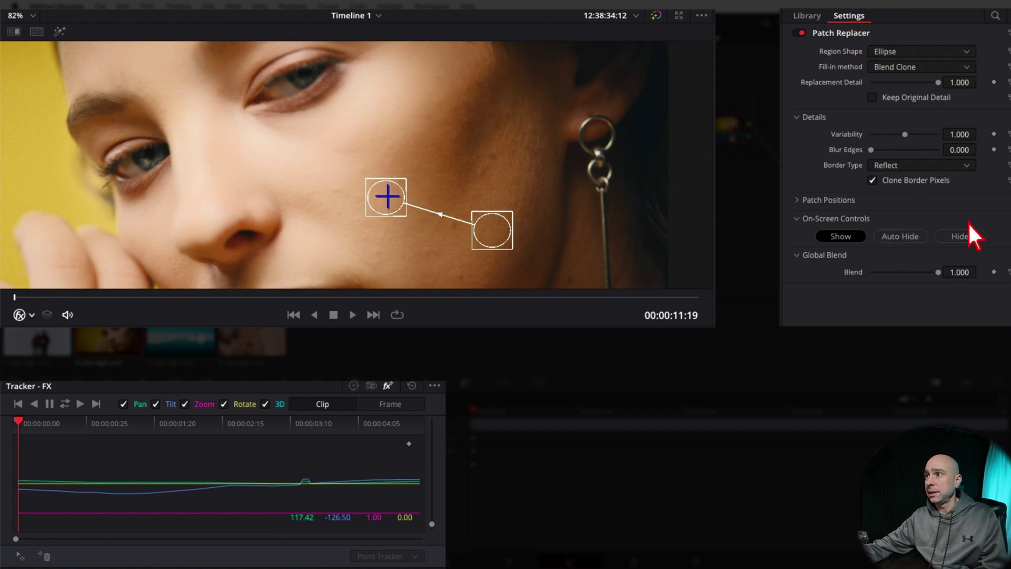
- Set the Global Blend to 0 to reveal the mole and shrink the target patch tightly around it
left_click(817, 259)
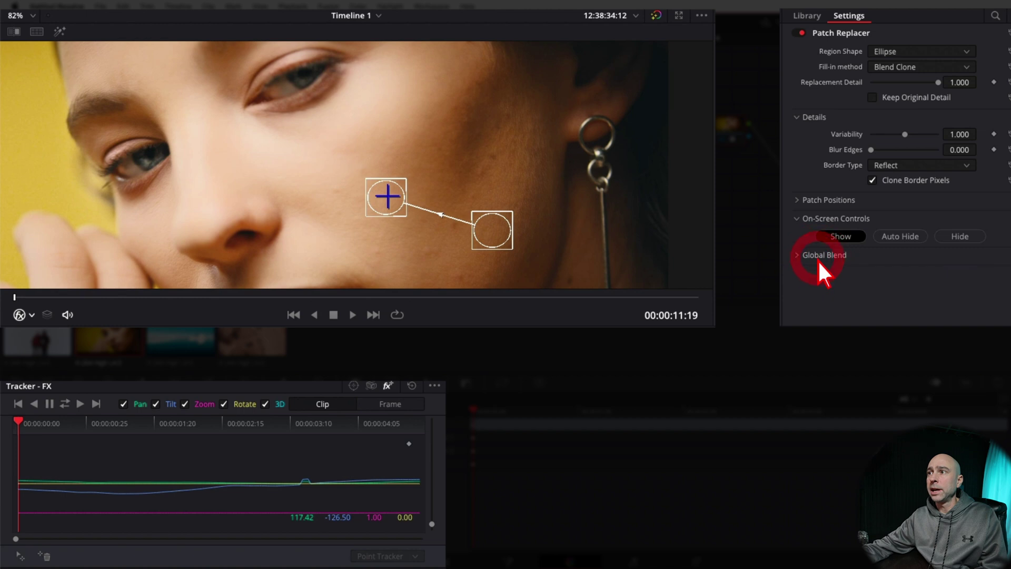
left_click(817, 259)
left_click_drag(939, 274, 873, 278)
mouse_move(401, 205)
left_mouse_down()
mouse_move(431, 212)
mouse_move(404, 183)
mouse_move(397, 200)
left_mouse_up()
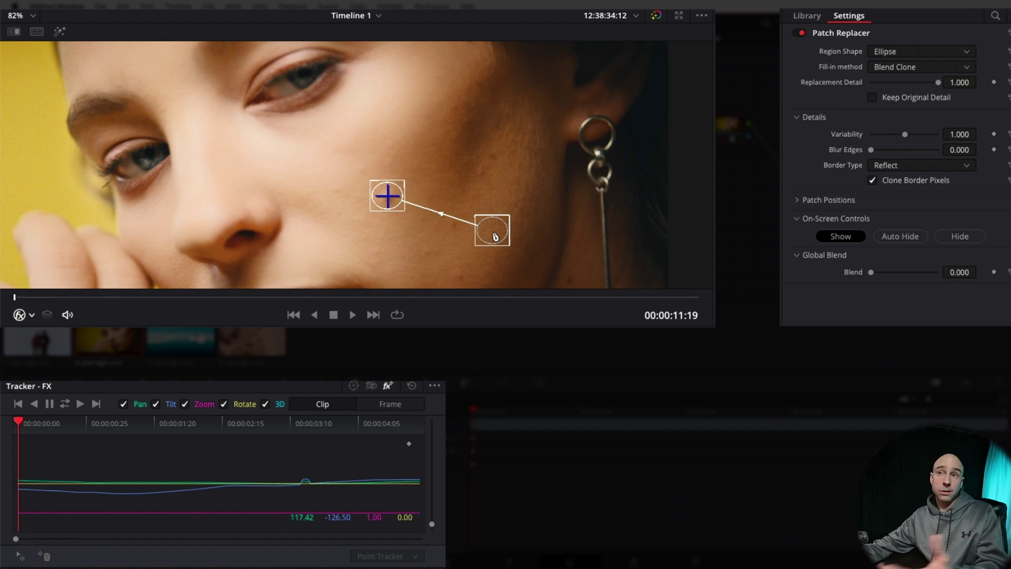
- Set the Global Blend to 1.000, check the patch with the overlay off, and place the source patch directly above the mole
left_click_drag(491, 233, 389, 227)
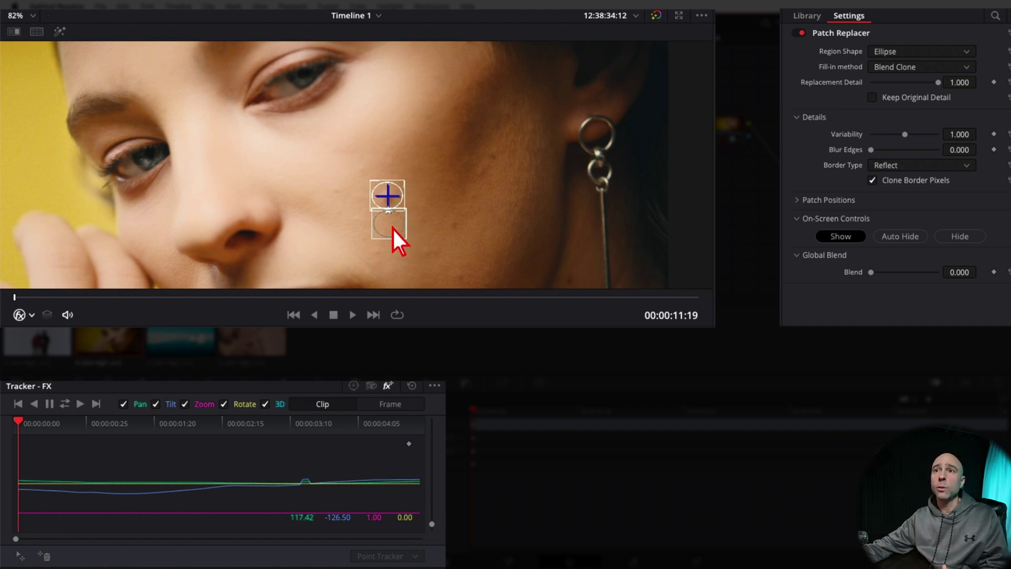
left_click_drag(871, 272, 1006, 309)
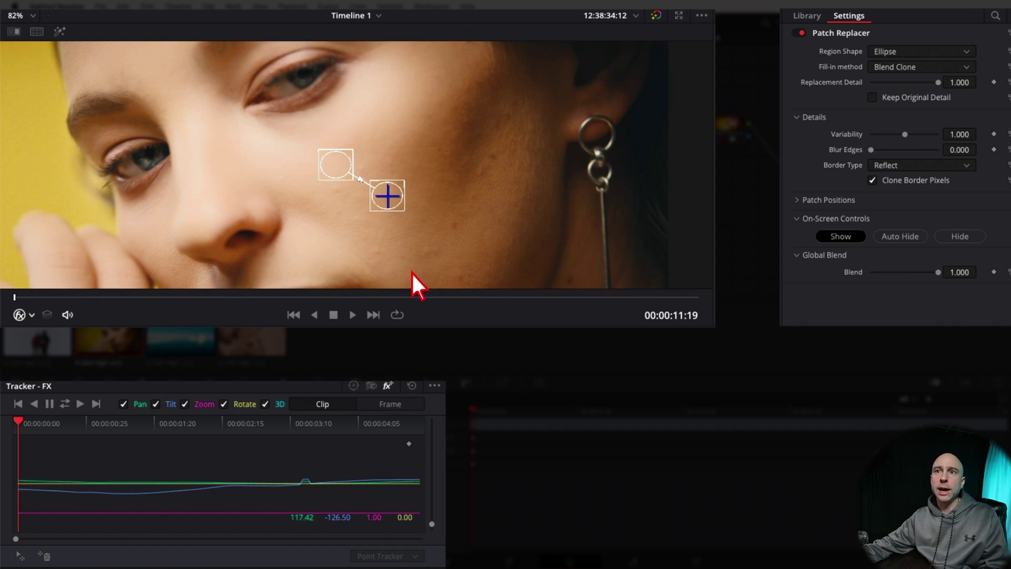
left_click(19, 314)
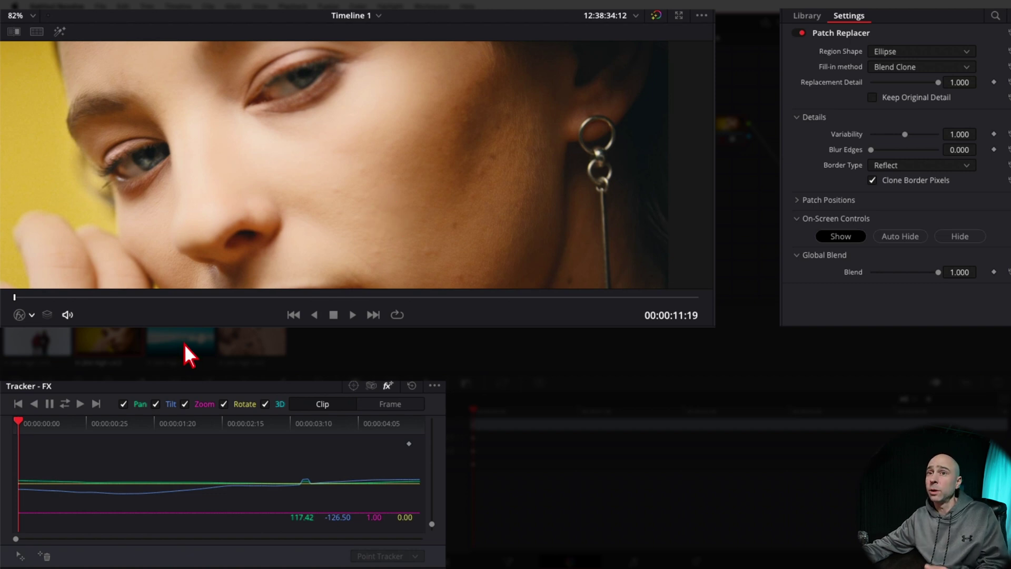
left_click(31, 316)
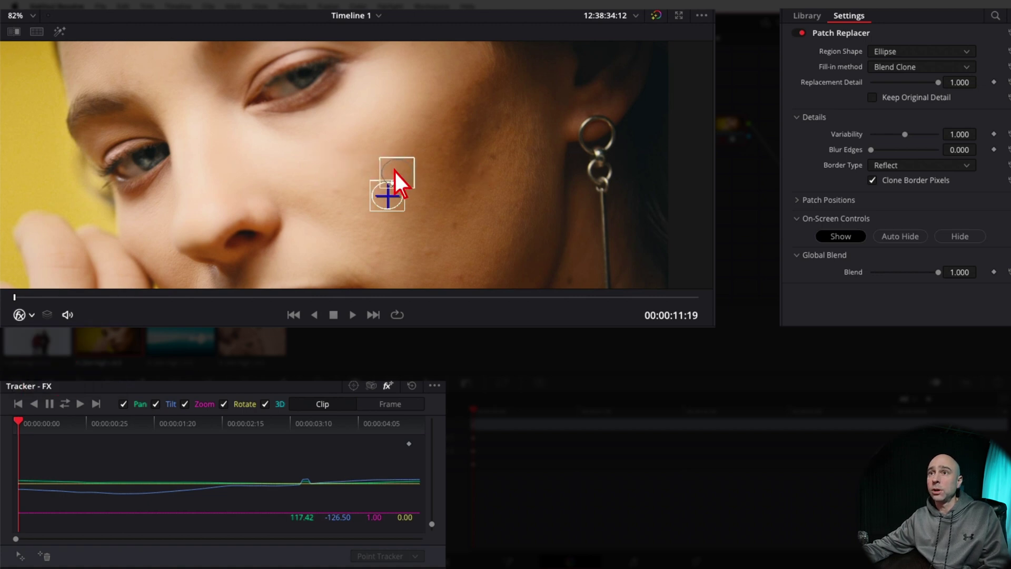
left_click_drag(393, 198, 380, 217)
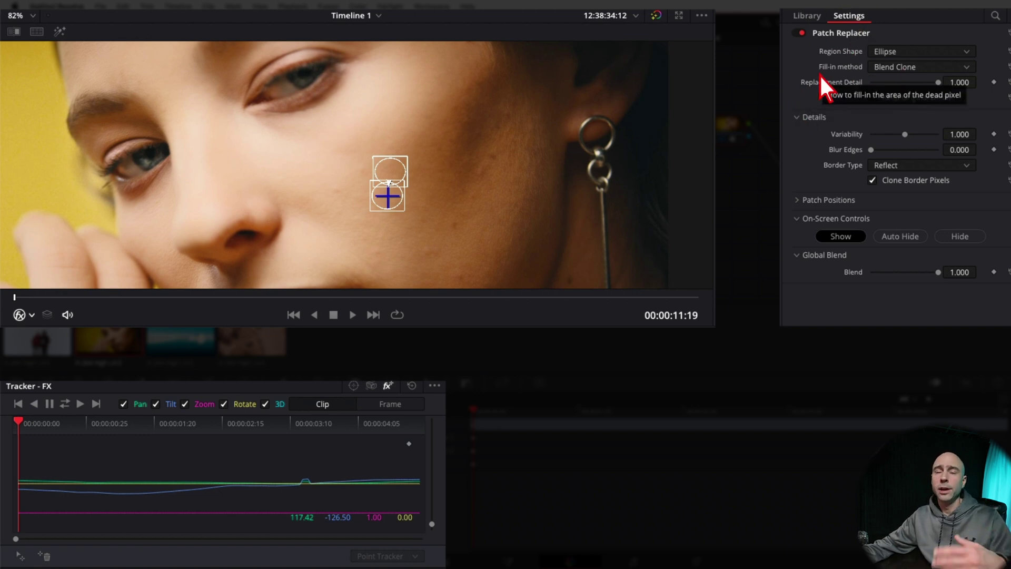
- Look through the Patch Replacer fill-in methods, keep Blend Clone, and play the face clip with the on-screen overlay off
left_click(925, 70)
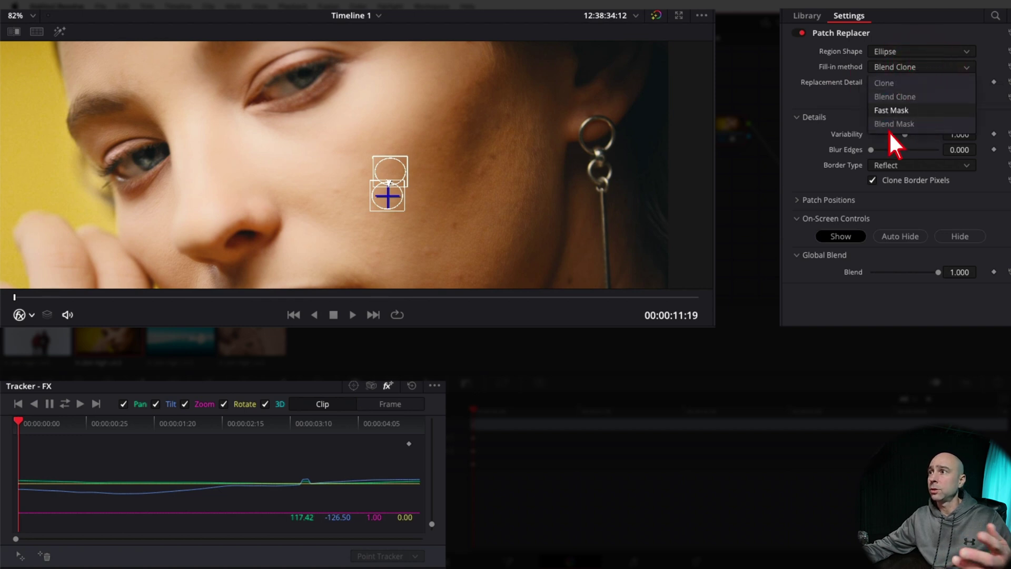
left_click(830, 90)
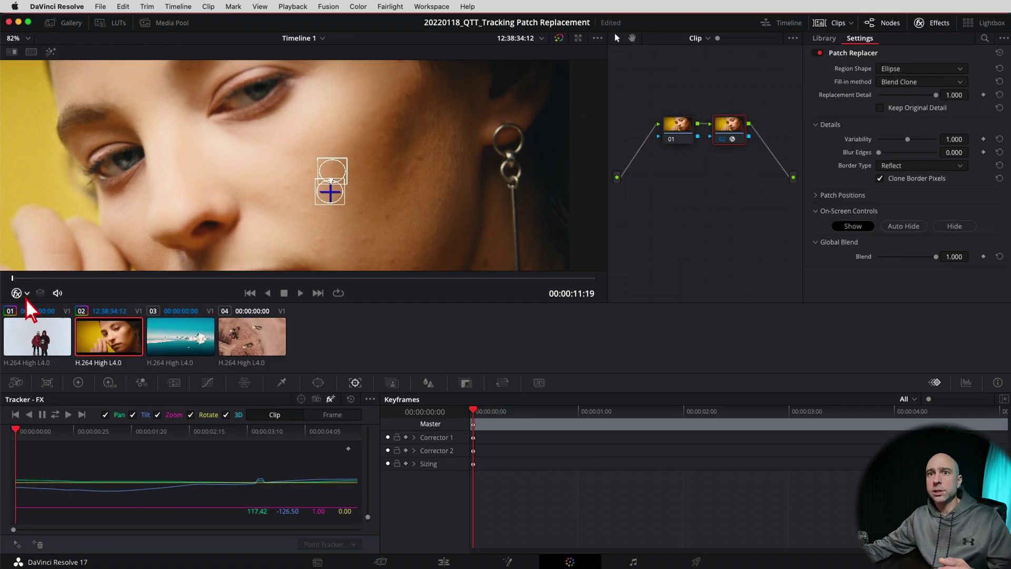
left_click(26, 293)
left_click(26, 301)
key("space")
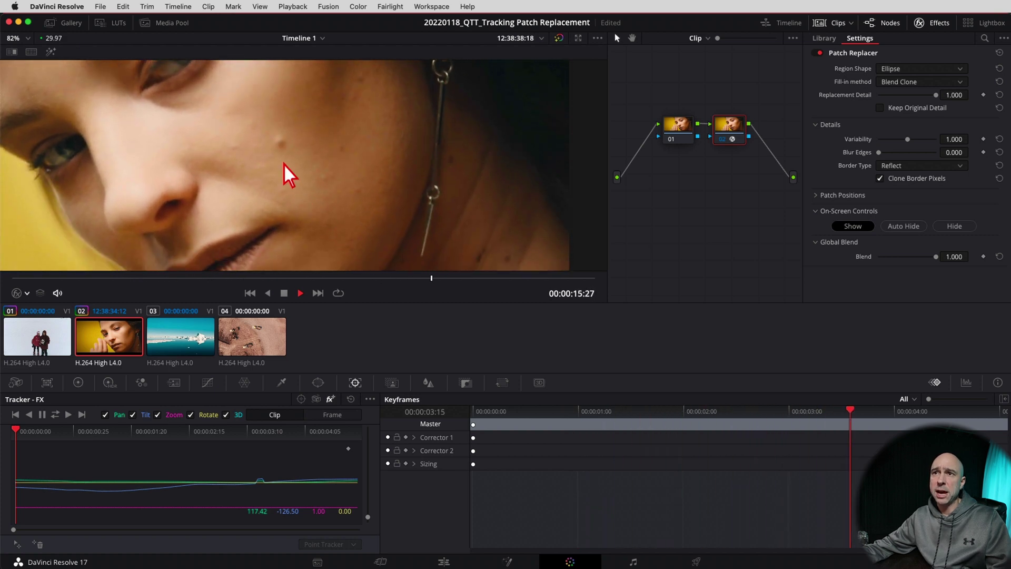
key("space")
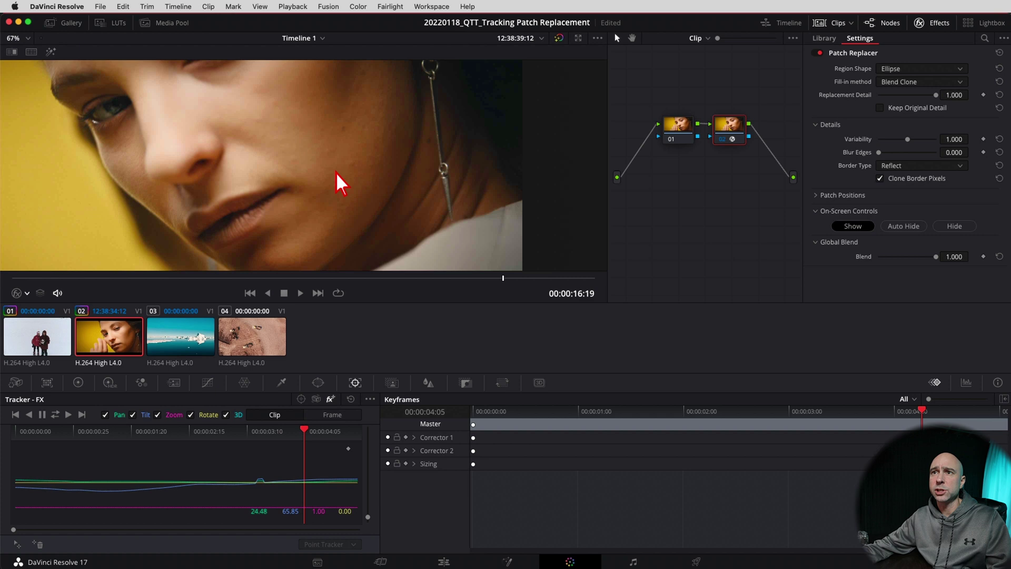
- Play the face clip again with the whole frame in view to check the mole removal, and return to its start
scroll(335, 172, "down", 5)
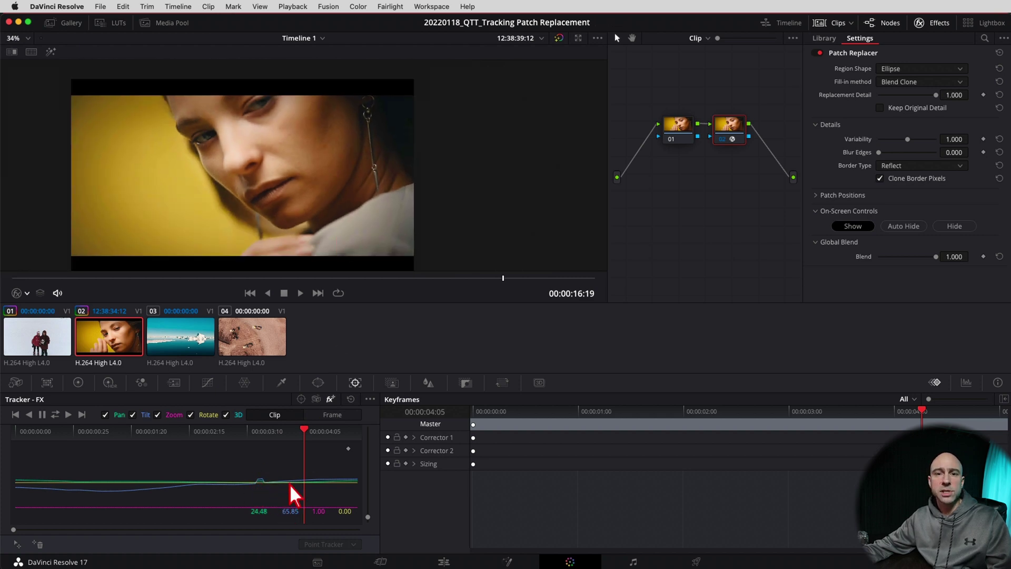
key("space")
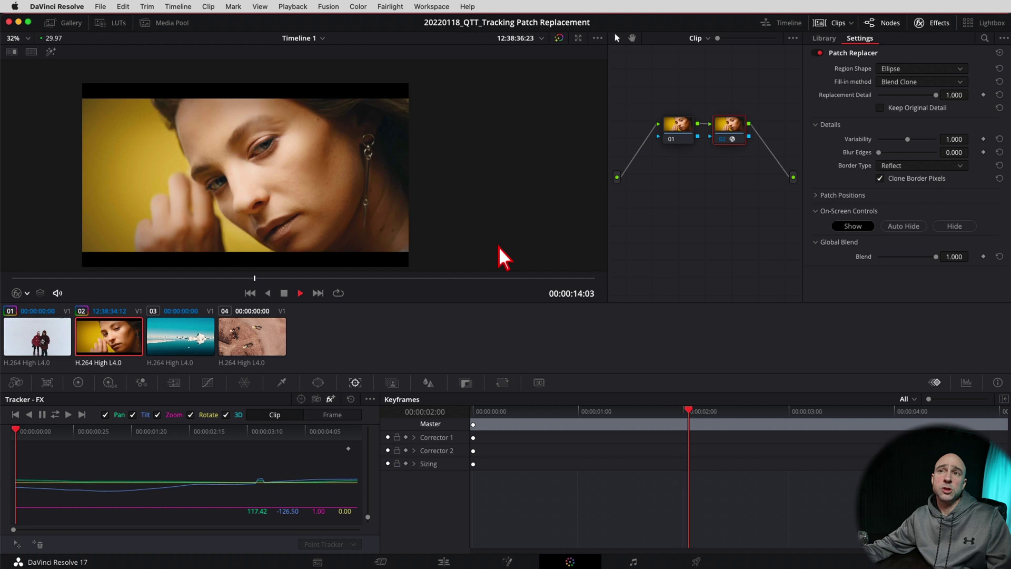
key("space")
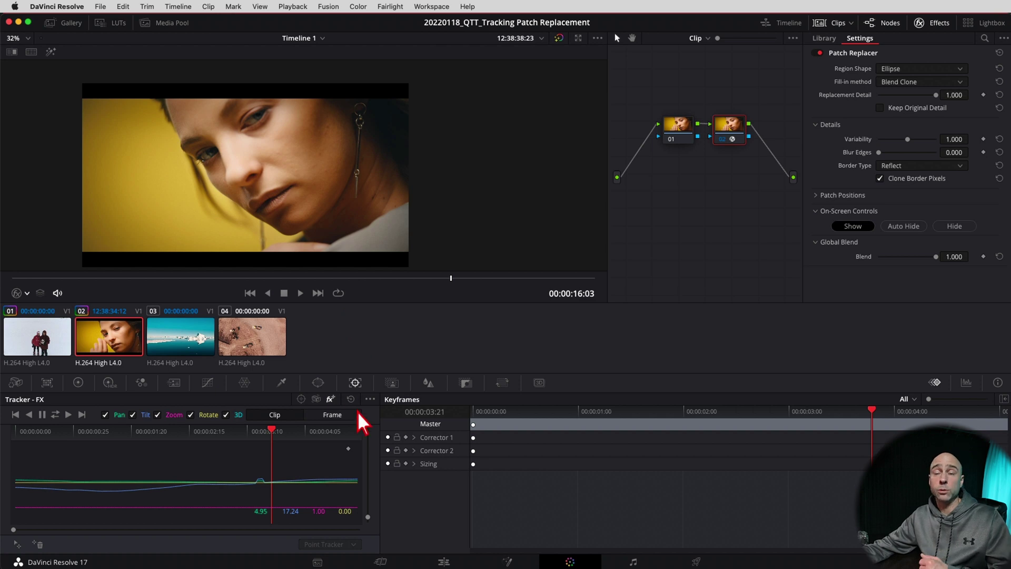
key("Up")
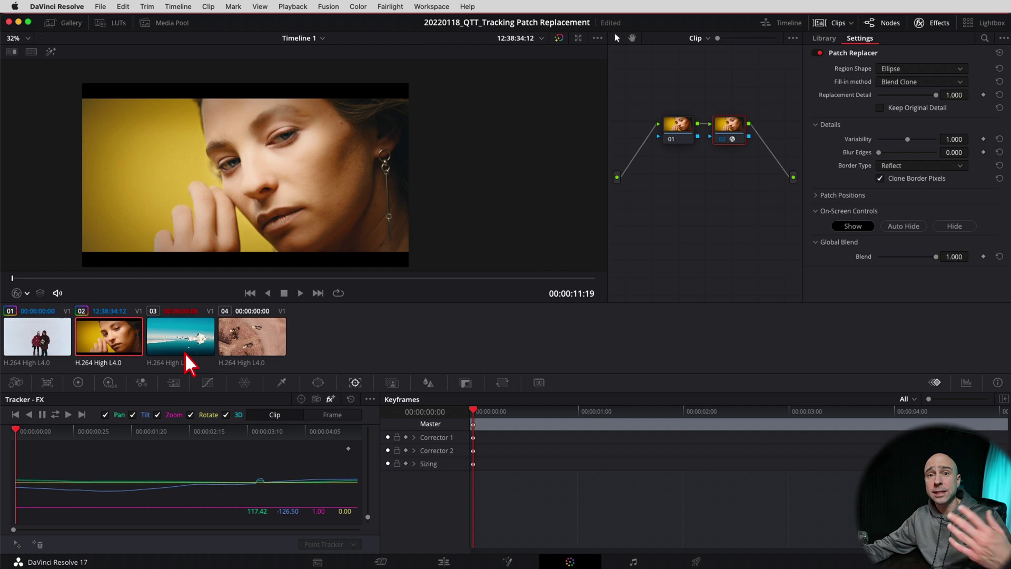
- Open the third clip, with the iceberg, and play it in a full-screen viewer to examine the small floating ice
left_click(188, 350)
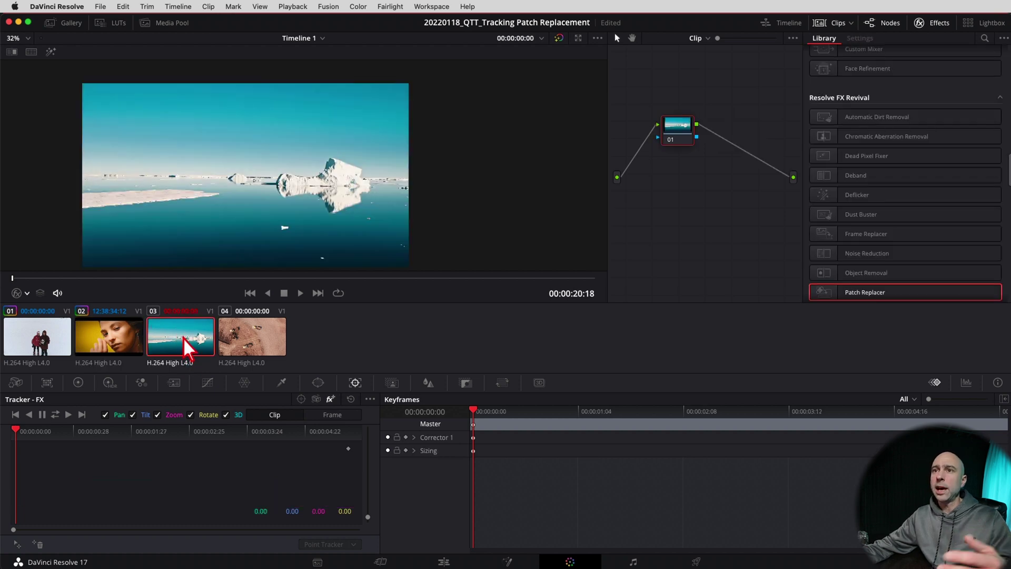
key("alt+f")
key("space")
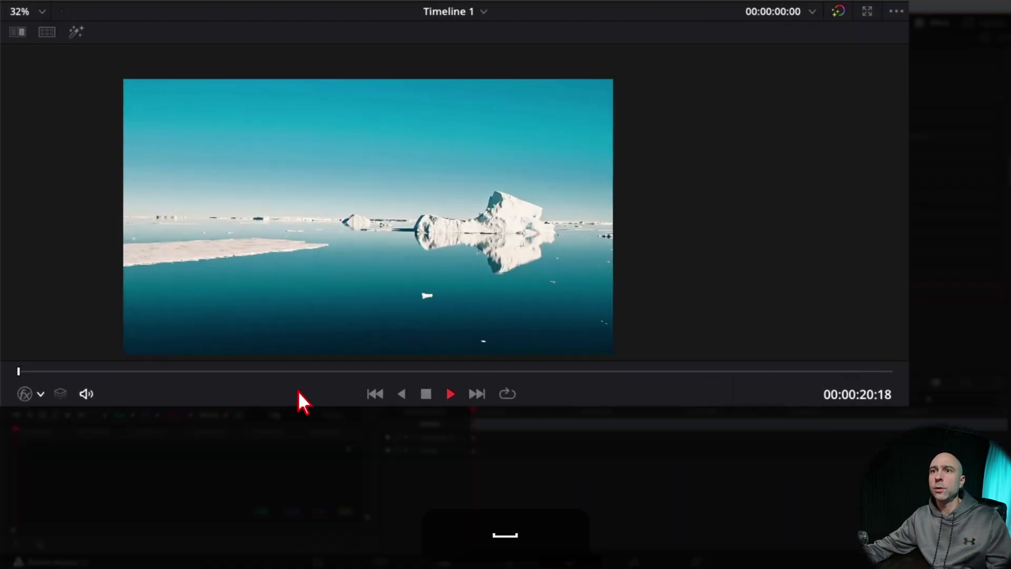
key("space")
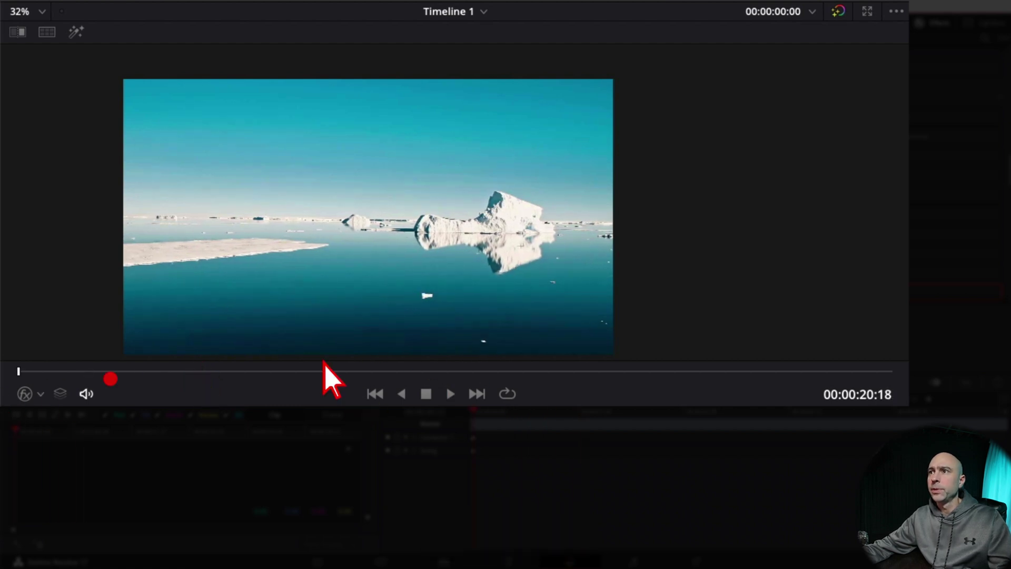
key("alt+f")
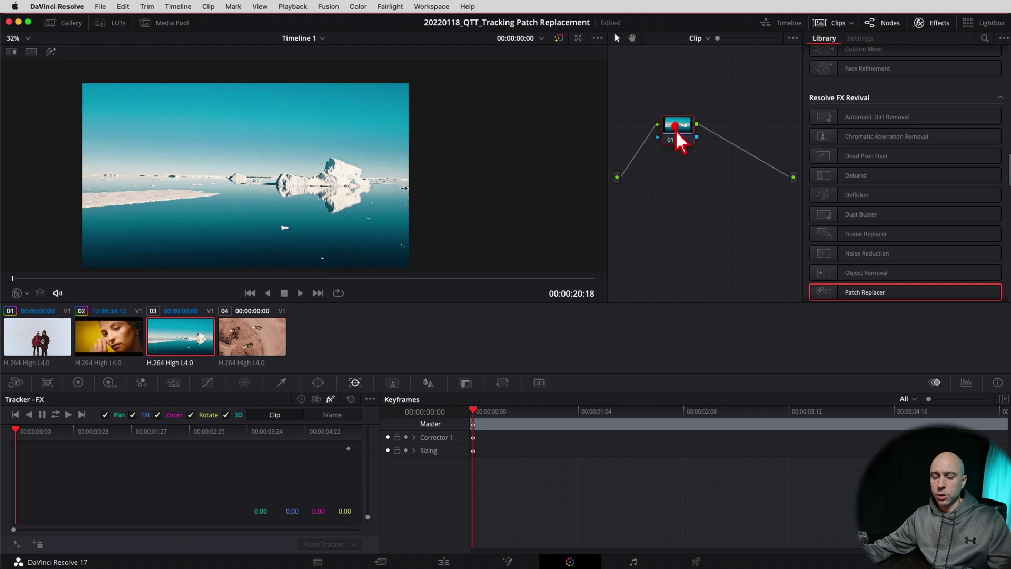
- Add a serial node to the iceberg clip and apply the Patch Replacer effect to it, with the tracker in FX mode
key("alt+s")
left_click_drag(873, 292, 734, 133)
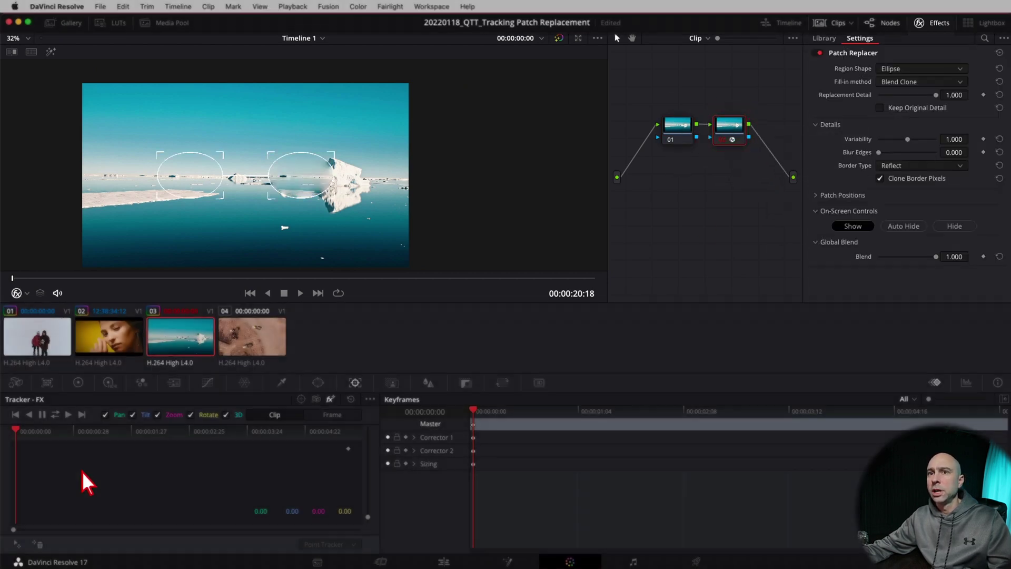
left_click(82, 472)
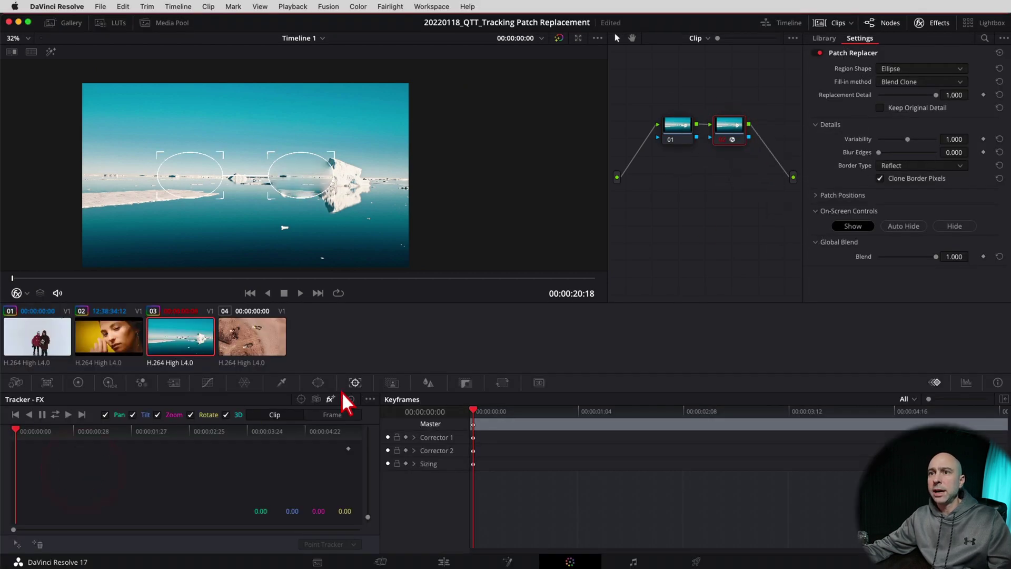
left_click(400, 375)
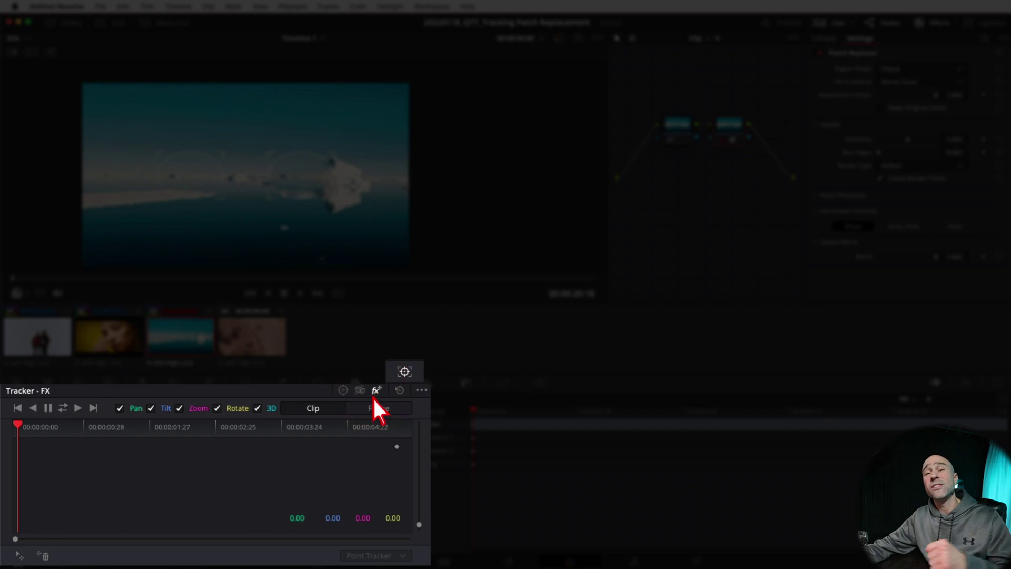
- Add an FX tracking point, position it on the small ice chunk below the iceberg, and track it forward through the clip
left_click(19, 555)
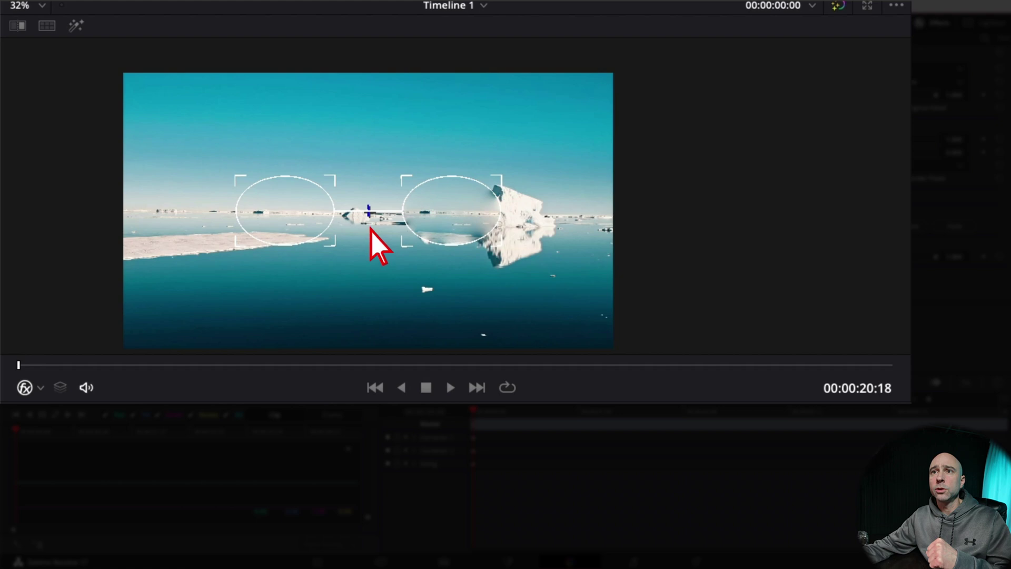
left_click_drag(246, 177, 268, 213)
scroll(426, 305, "up", 5)
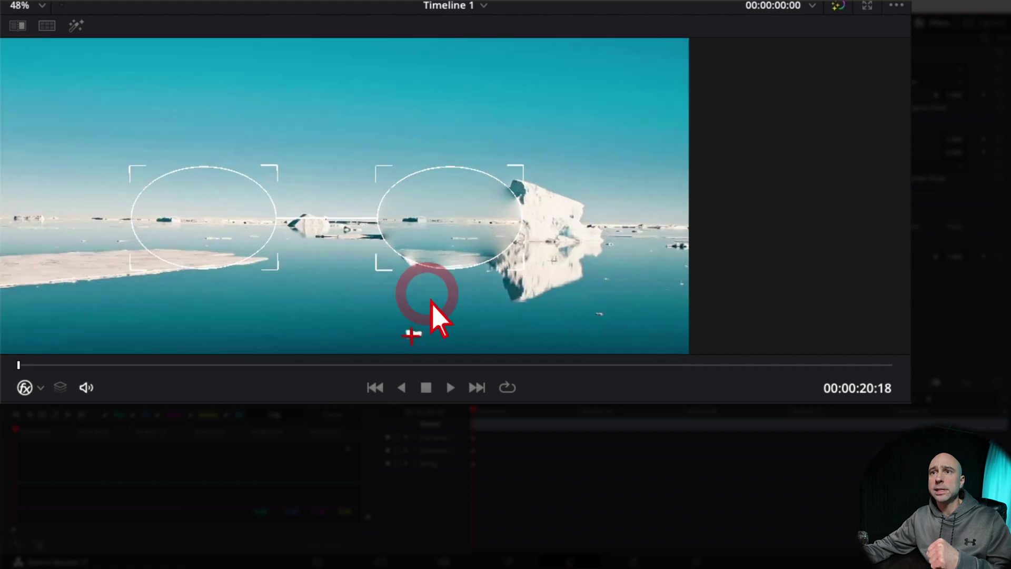
scroll(415, 179, "up", 3)
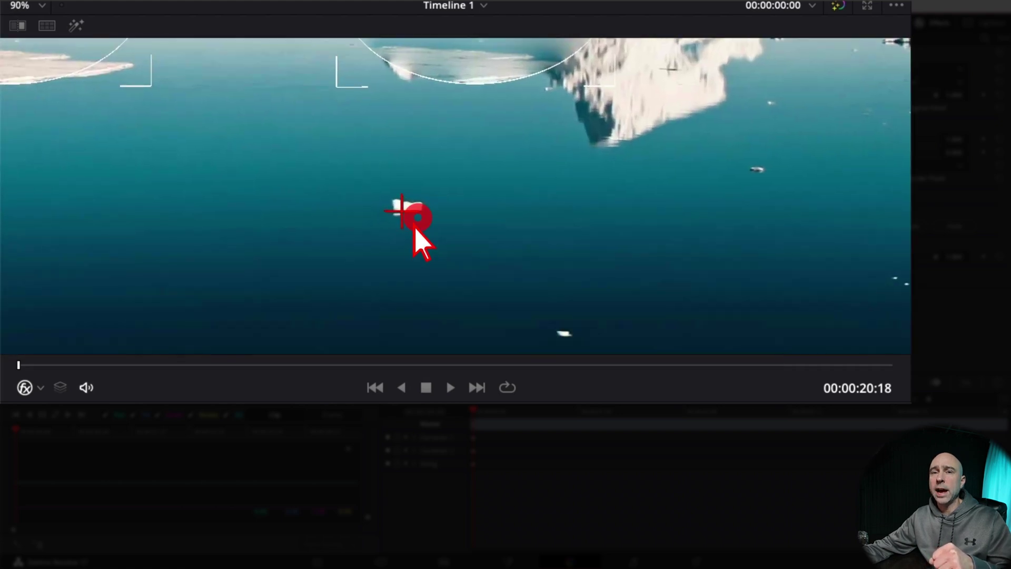
scroll(461, 150, "down", 6)
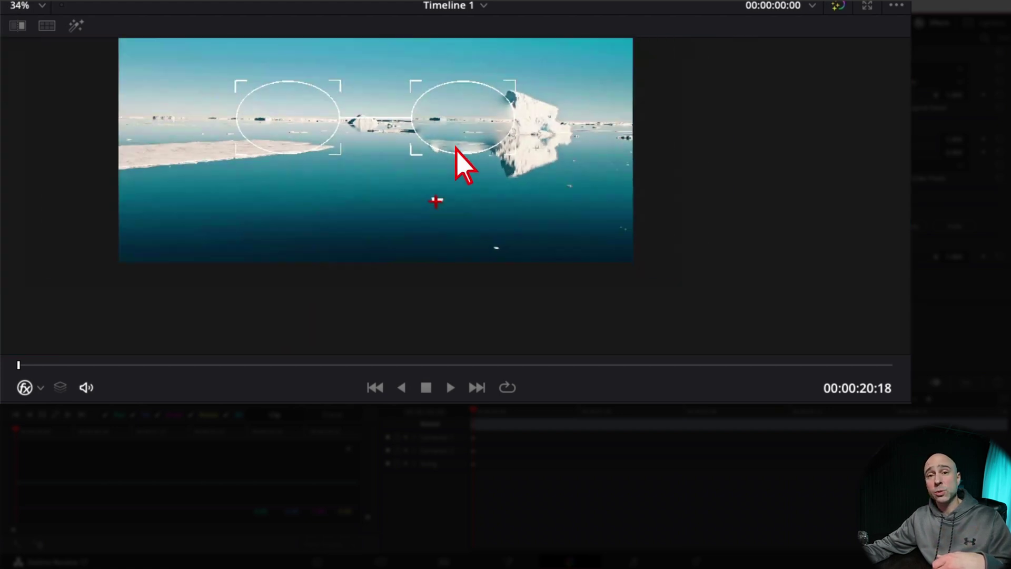
scroll(456, 152, "up", 1)
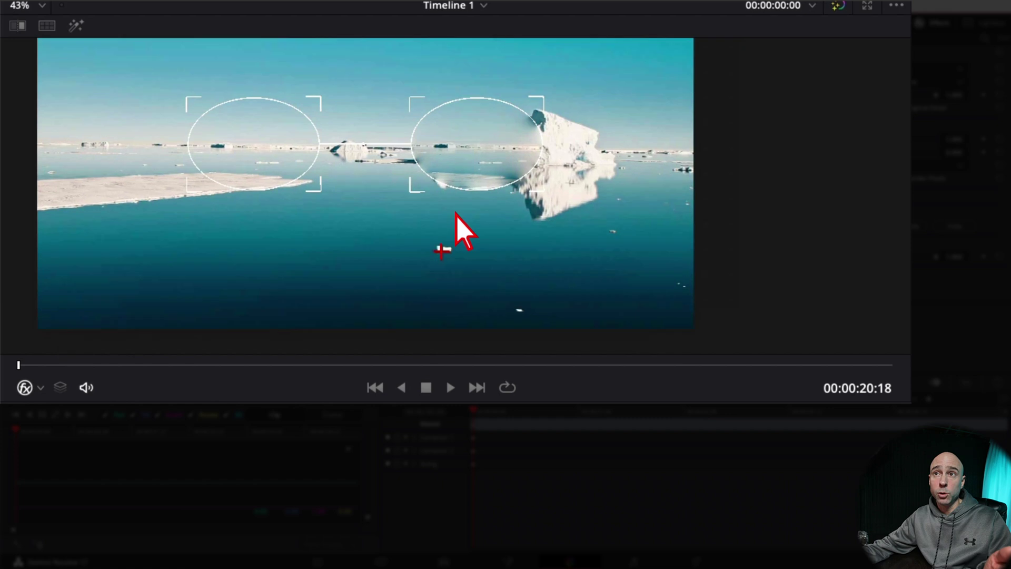
left_click_drag(455, 210, 506, 216)
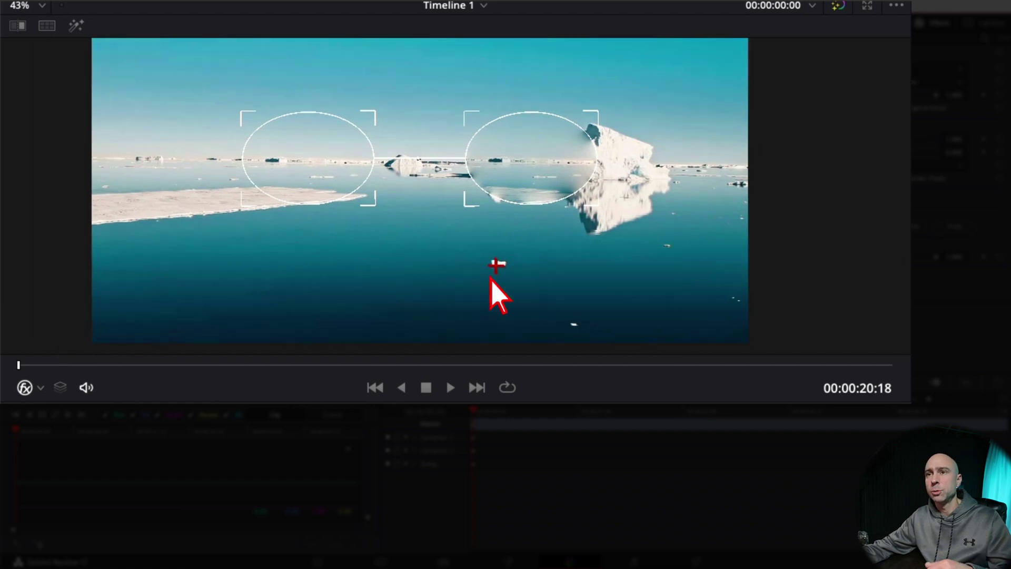
scroll(503, 300, "up", 6)
scroll(463, 253, "up", 2)
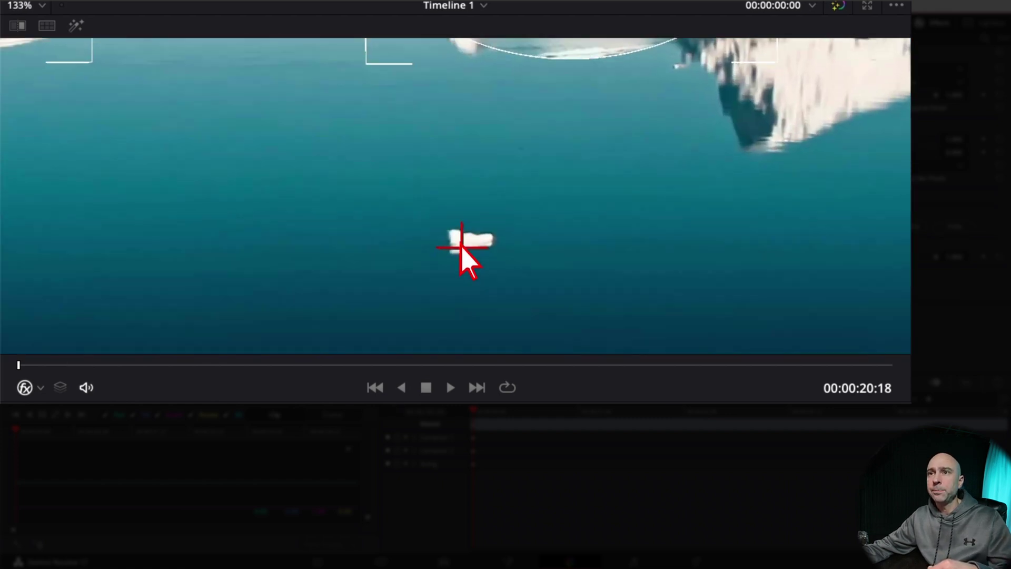
scroll(508, 234, "down", 4)
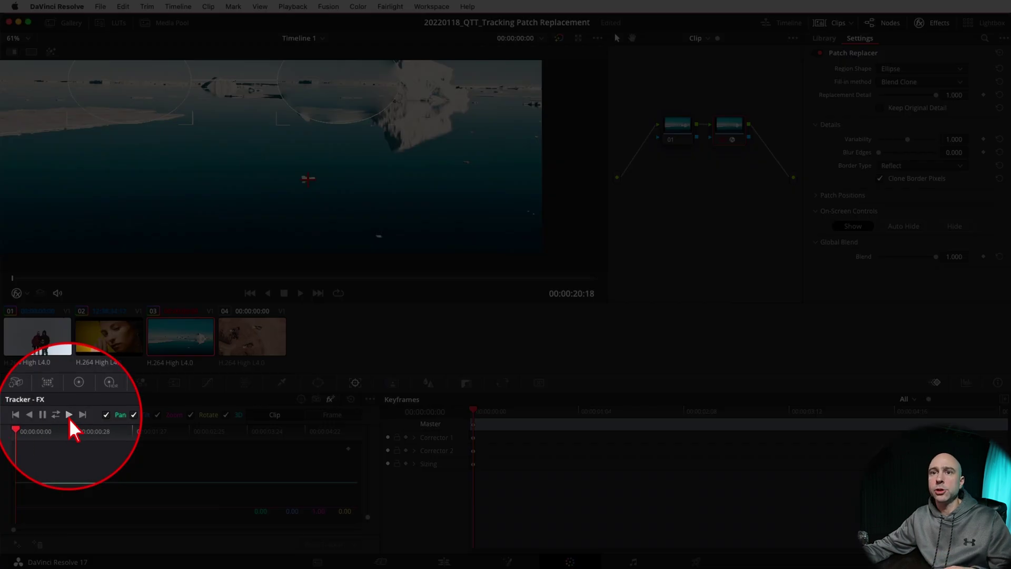
left_click(69, 416)
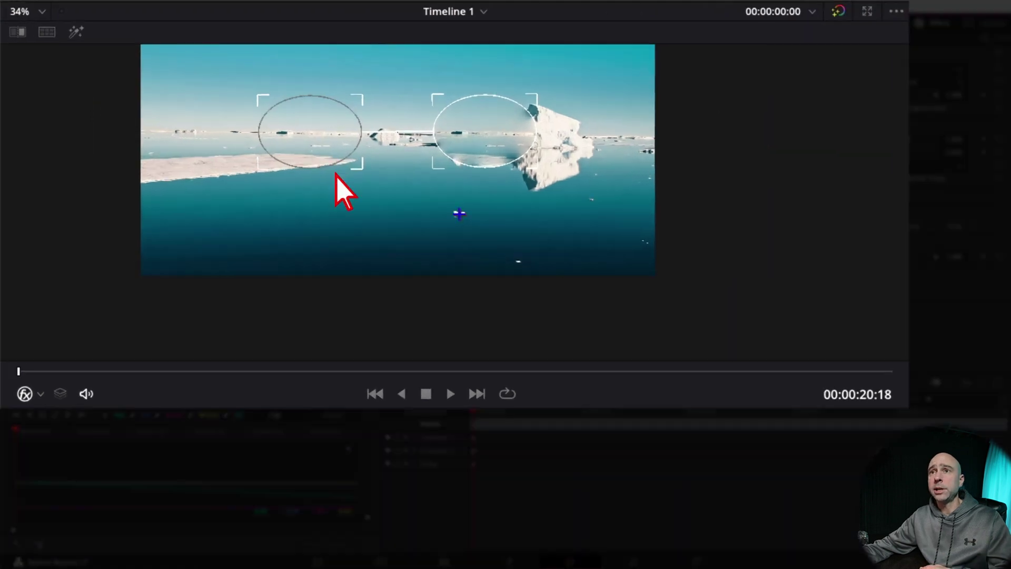
- Move the source patch onto open water and reduce the target patch to a small ellipse near the floating ice chunk
left_click_drag(234, 118, 236, 185)
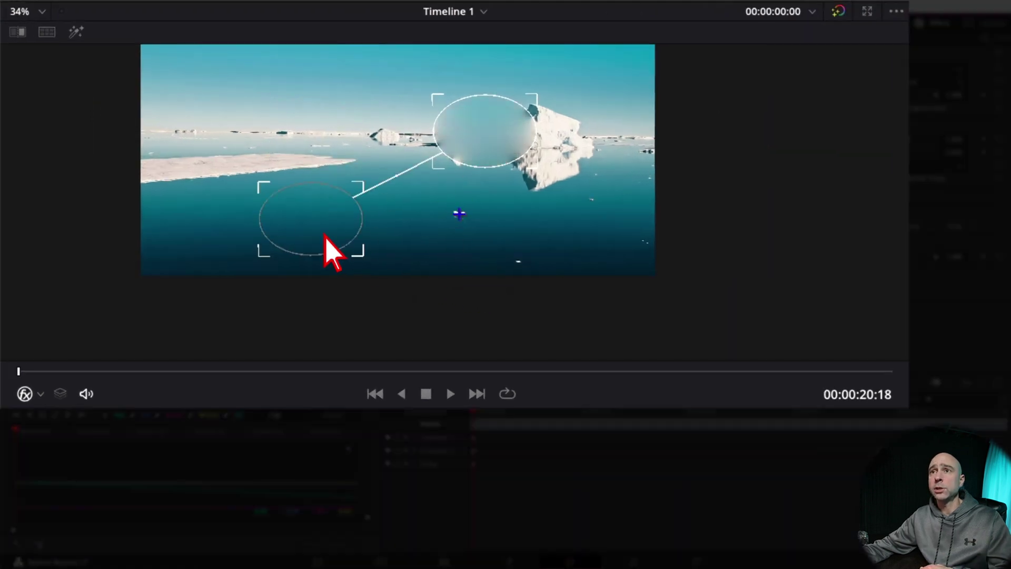
left_click_drag(369, 129, 350, 205)
left_click_drag(498, 271, 478, 247)
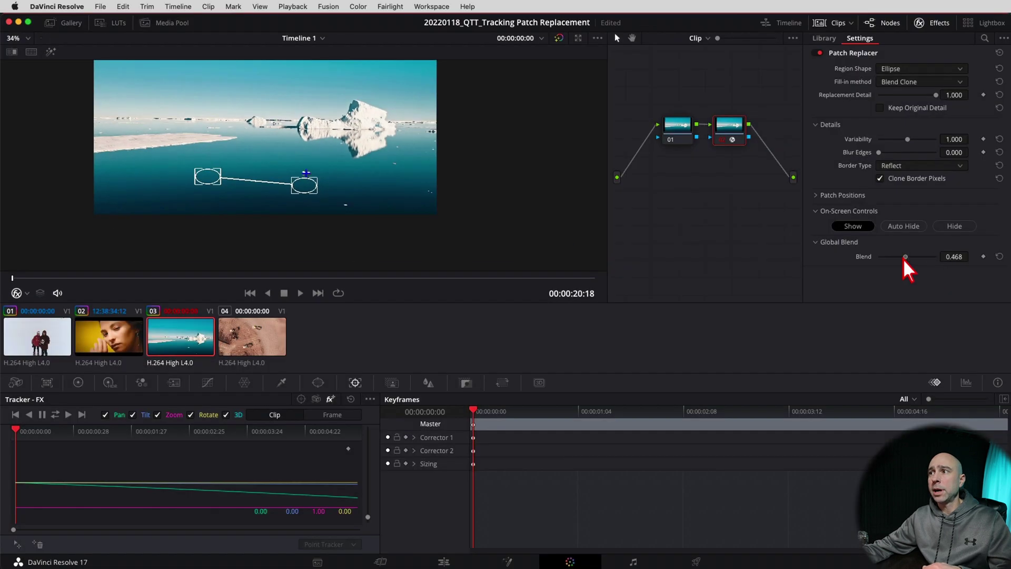
- Lower the Global Blend to 0.064 and center the target patch over the small ice chunk
left_click_drag(905, 256, 882, 258)
scroll(316, 200, "up", 5)
left_click_drag(305, 213, 318, 191)
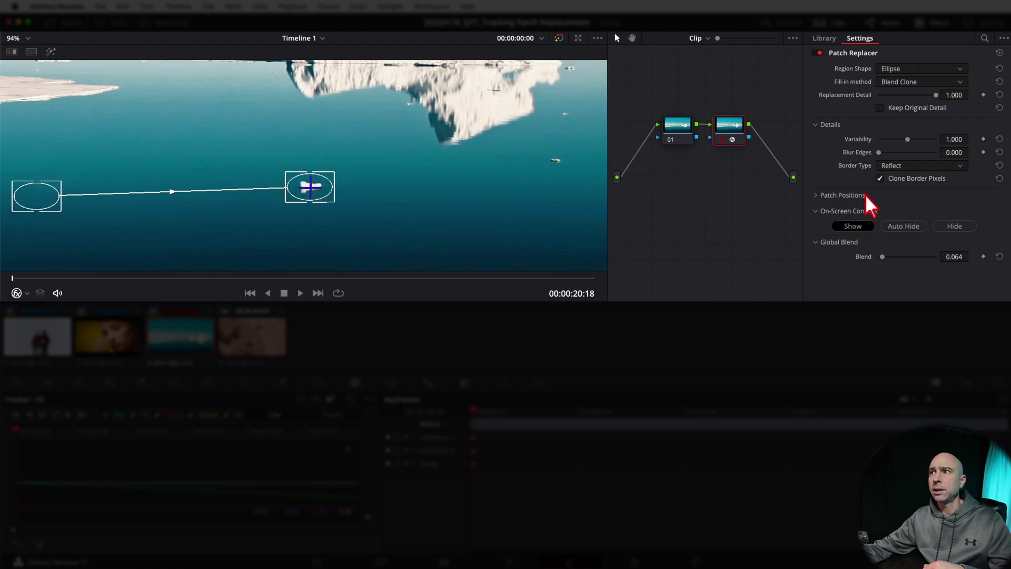
- Set Blur Edges to 0.184 and place the source patch on clean water directly to the right of the ice chunk
left_click_drag(877, 152, 886, 153)
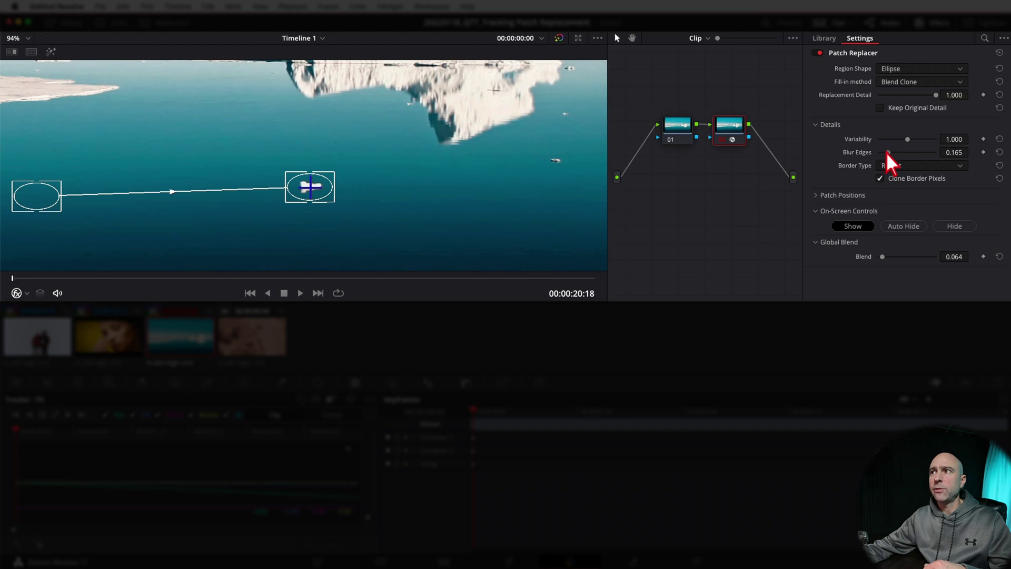
left_click_drag(39, 206, 381, 191)
scroll(483, 242, "down", 4)
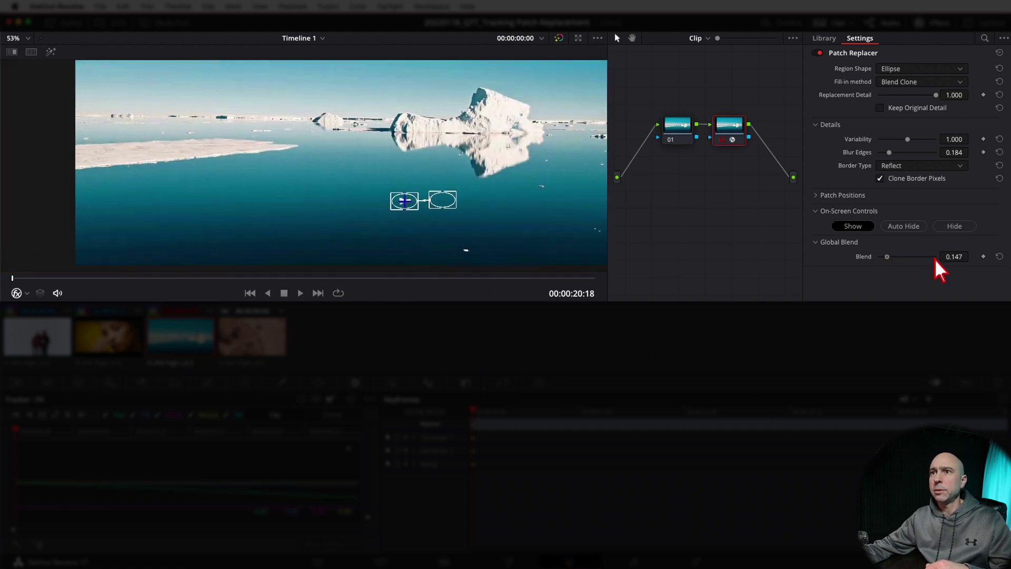
- Set the Global Blend to 1.000 and play the iceberg clip with the overlay off to check the removal
left_click_drag(934, 257, 937, 258)
left_click(27, 293)
left_click(32, 329)
key("space")
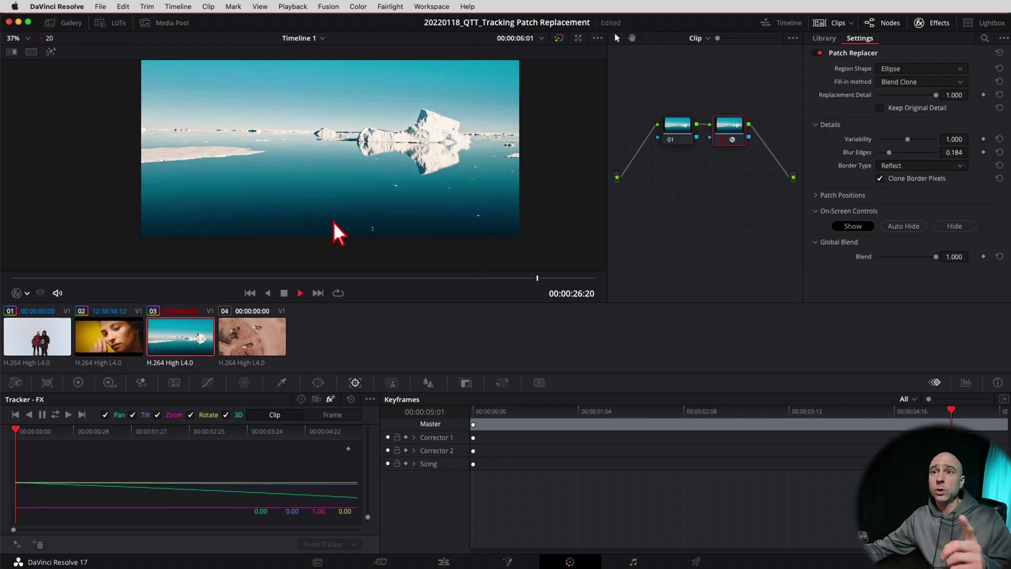
key("space")
- Open the fourth clip, with the aerial view of the trucks, and add a serial node after its first node
left_click(259, 339)
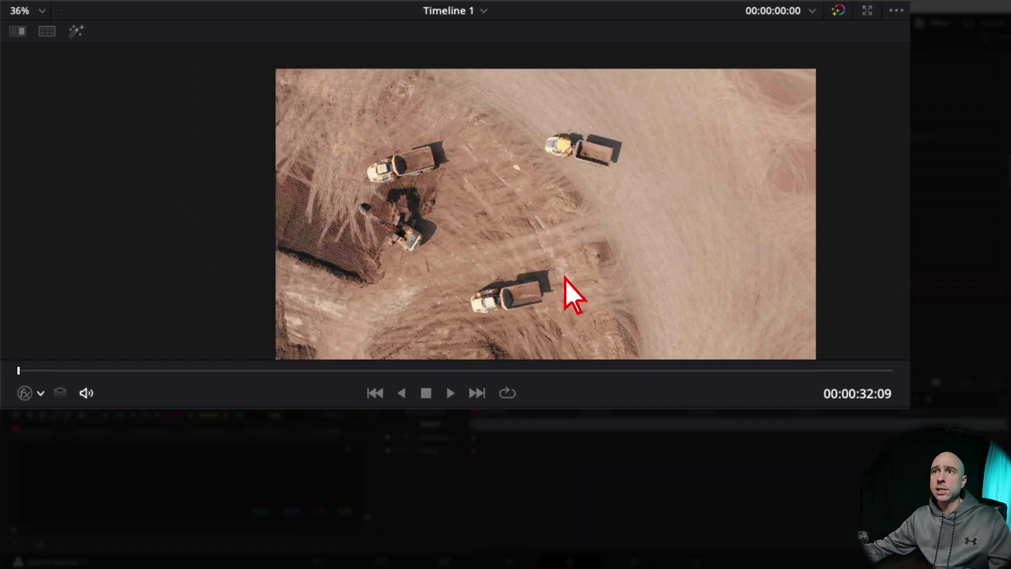
left_click_drag(565, 282, 552, 261)
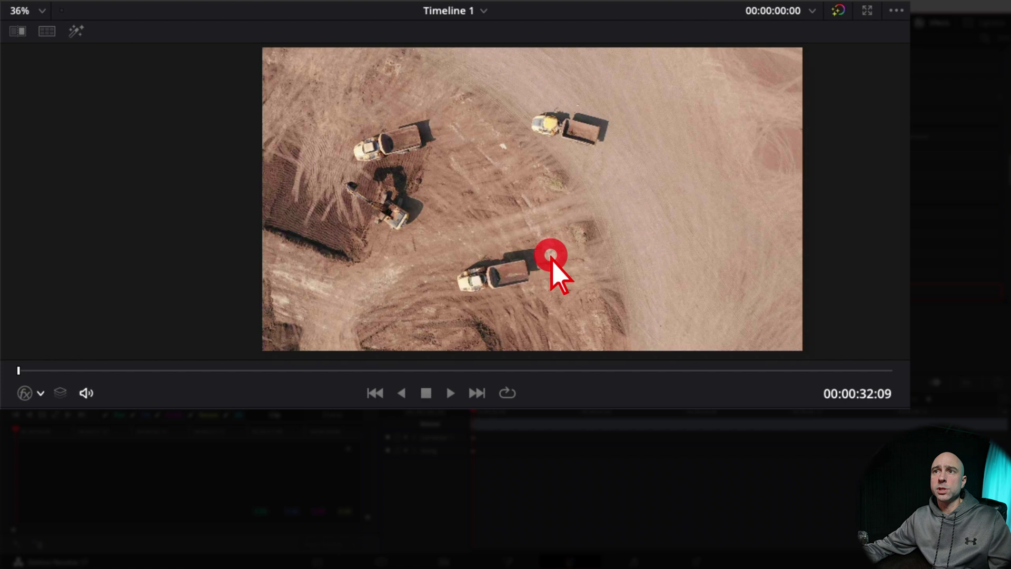
scroll(552, 261, "down", 1)
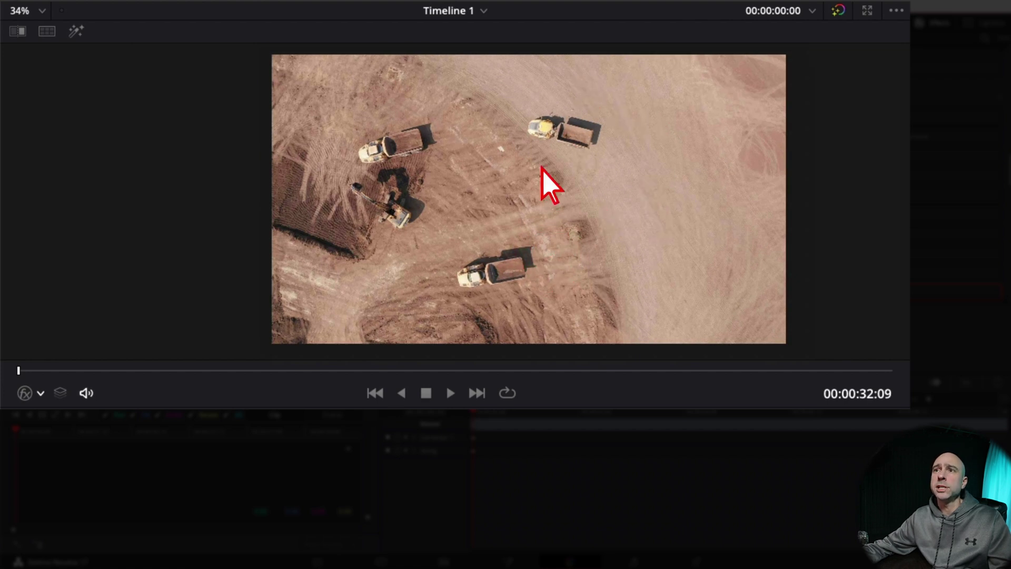
left_click(666, 201)
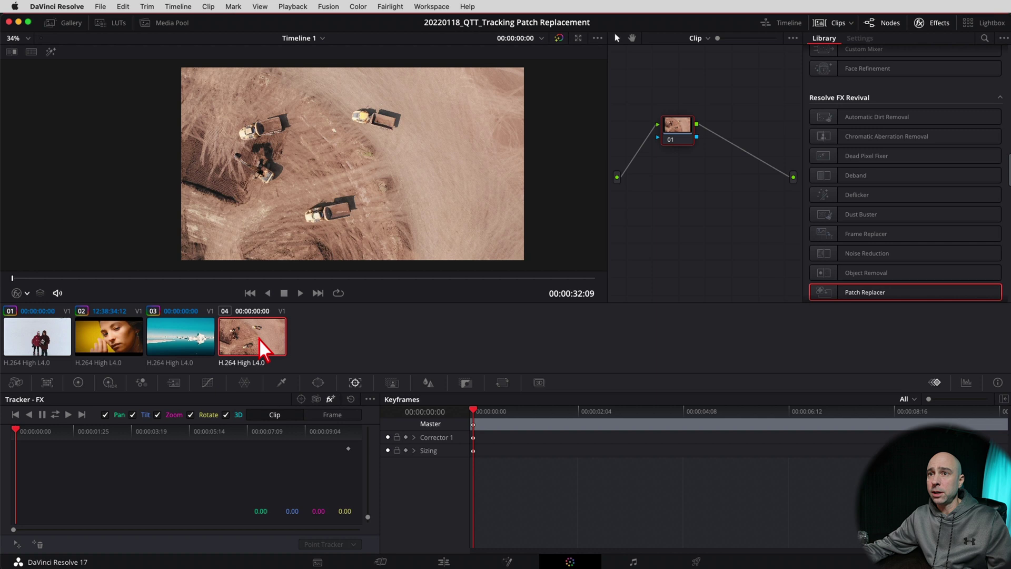
key("alt+s")
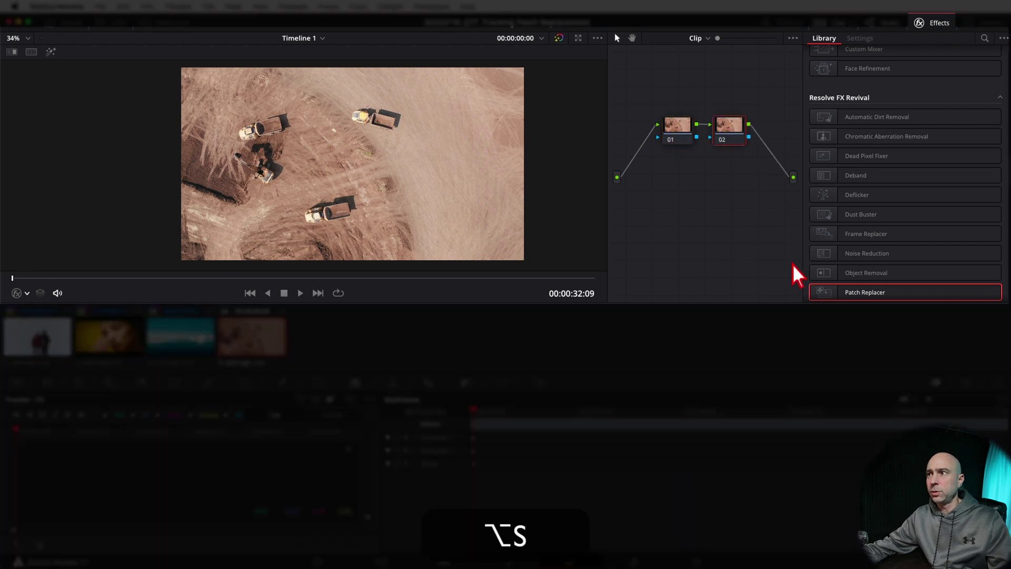
- Apply the Patch Replacer effect to node 02 and move its target patch beside the lower truck, shifting the source patch slightly down
left_click_drag(850, 293, 734, 128)
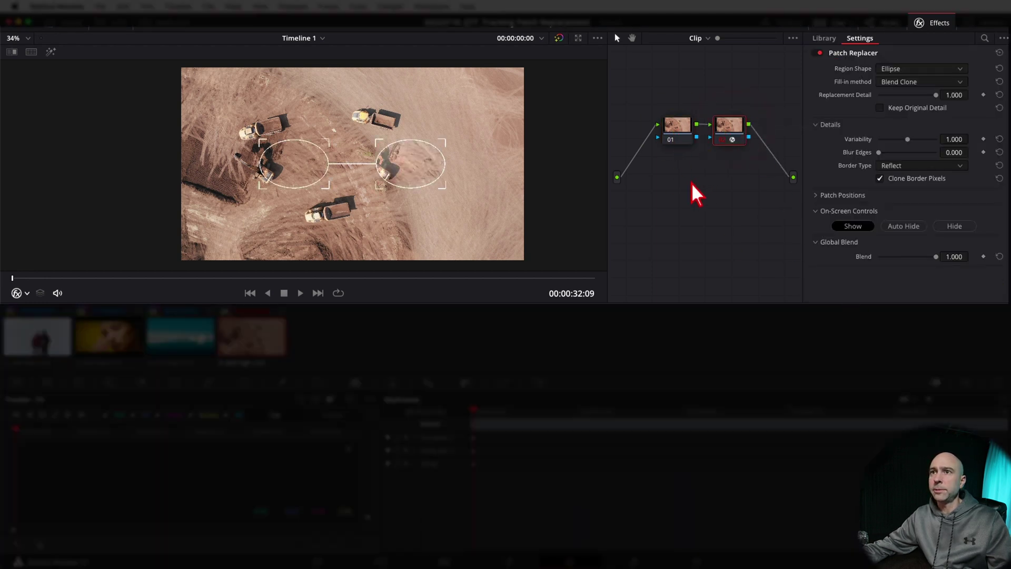
left_click_drag(399, 179, 437, 231)
left_click_drag(284, 171, 295, 179)
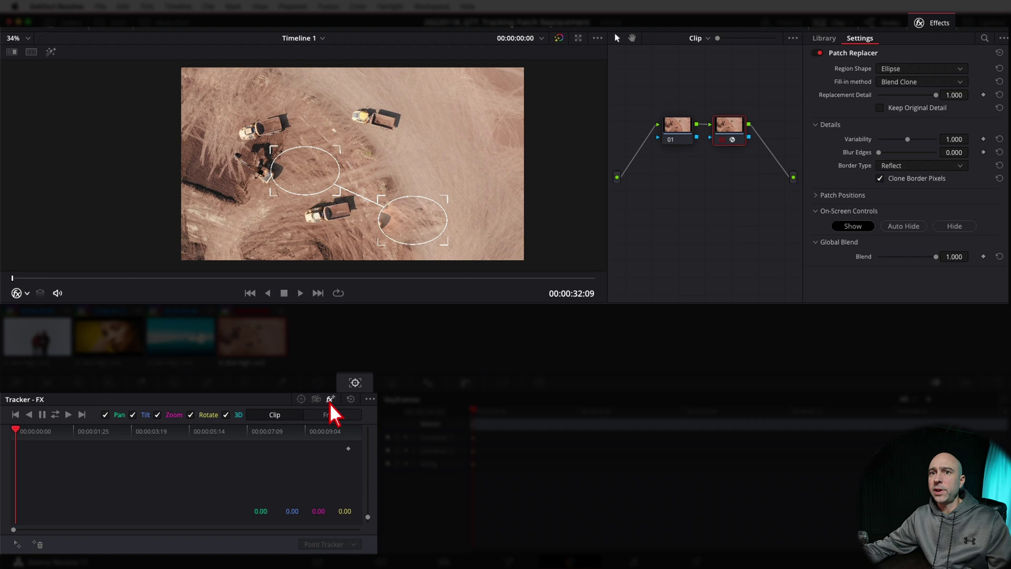
- Add an FX tracker point on the upper-right truck and track it forward through the clip
left_click(69, 414)
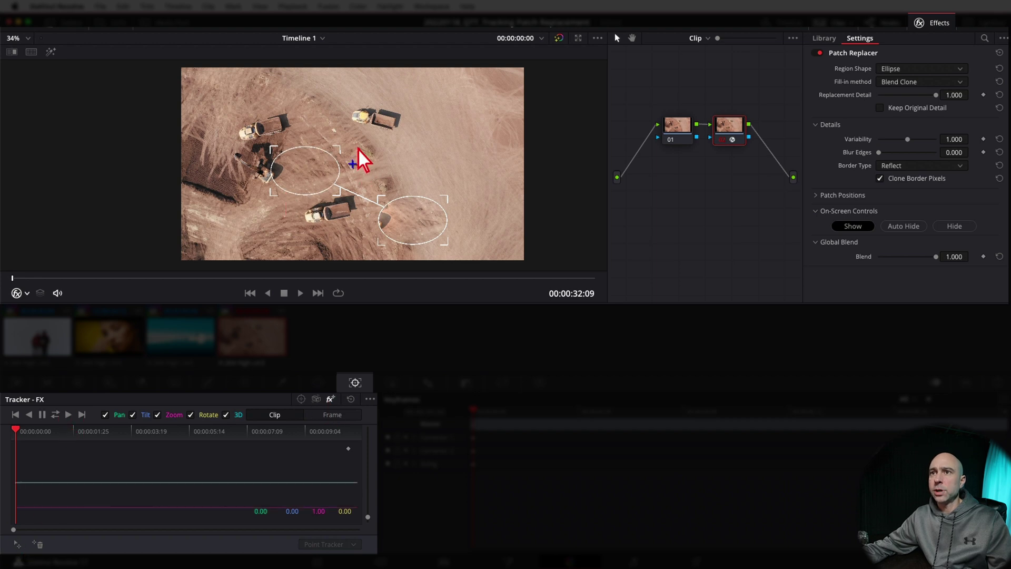
scroll(377, 157, "up", 3)
scroll(377, 156, "up", 2)
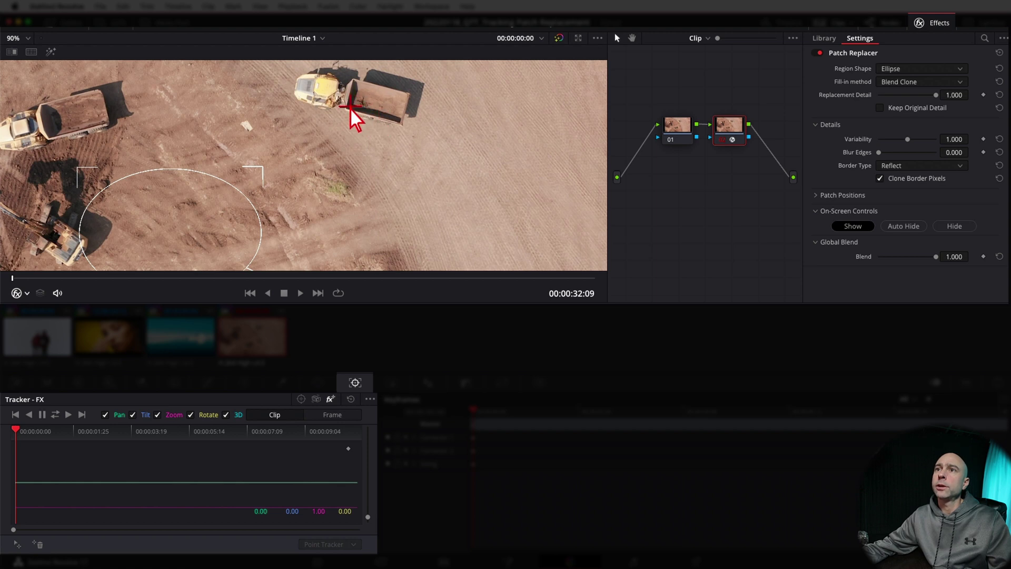
key("shift+z")
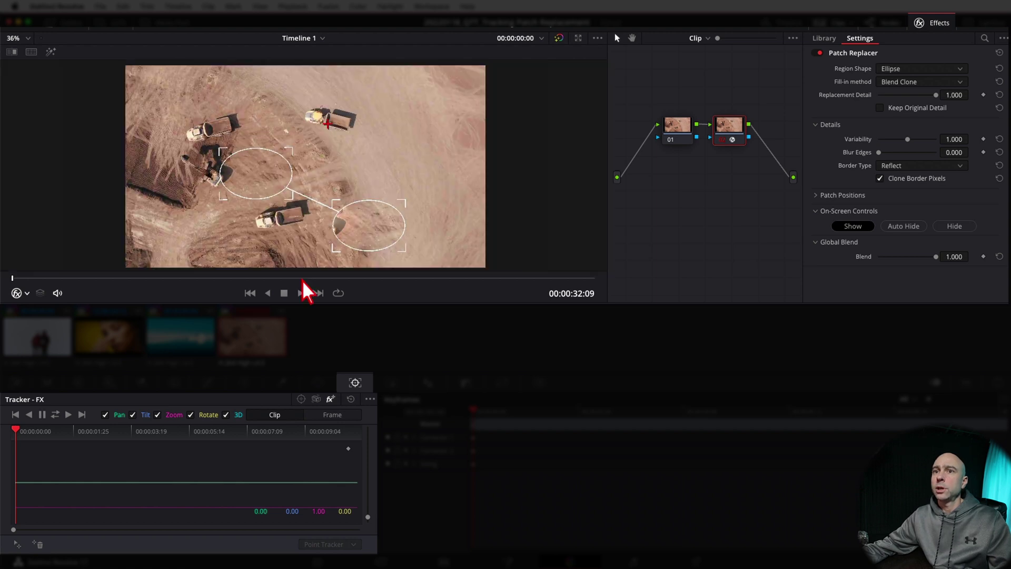
left_click(69, 415)
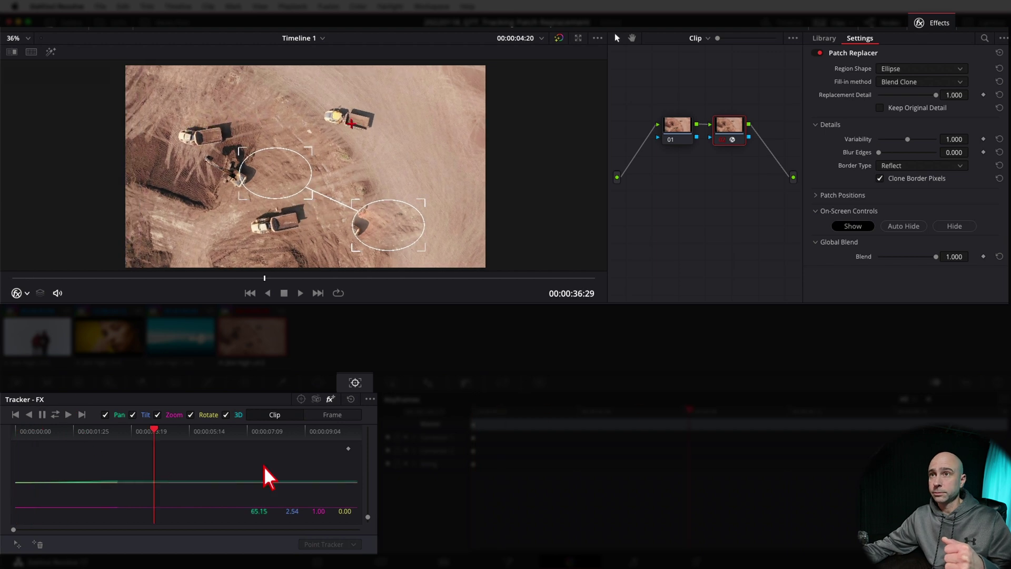
- At the clip's first frame, lower the Global Blend to 0.349 and fit the target patch closely around the upper-right truck
left_click(12, 279)
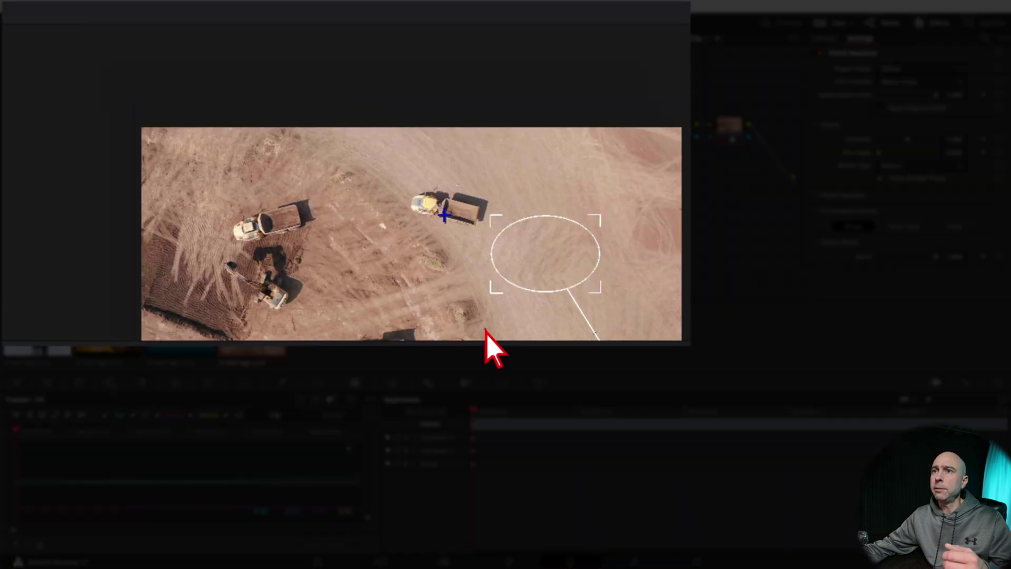
left_click_drag(485, 330, 463, 200)
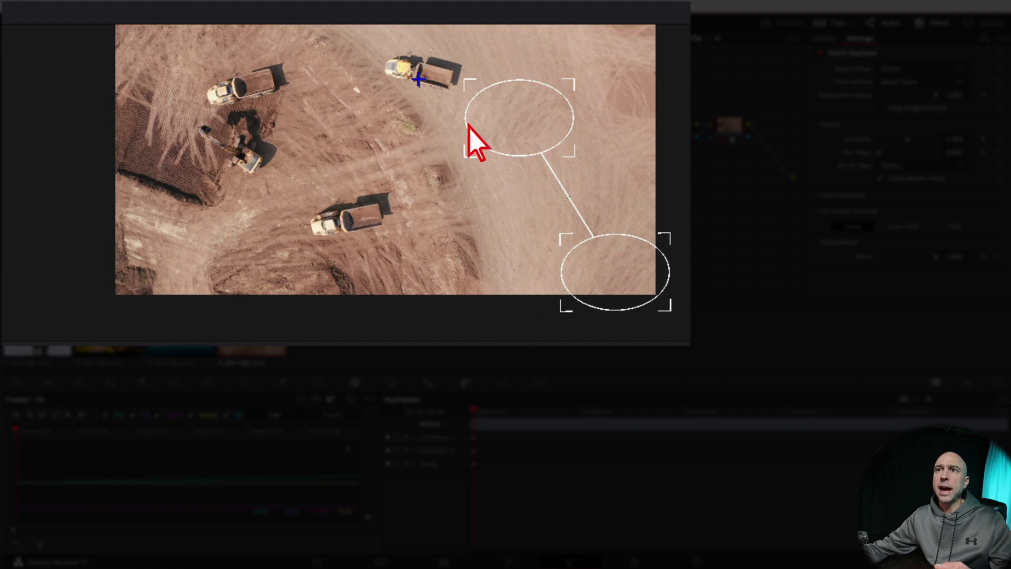
scroll(396, 58, "up", 2)
scroll(437, 158, "up", 3)
left_click_drag(575, 271, 446, 210)
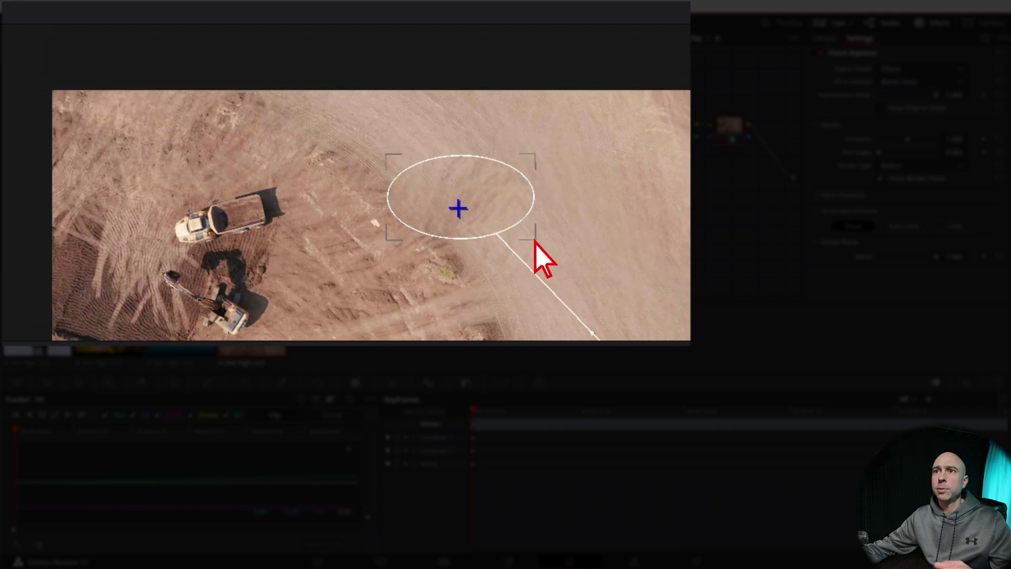
left_click(898, 257)
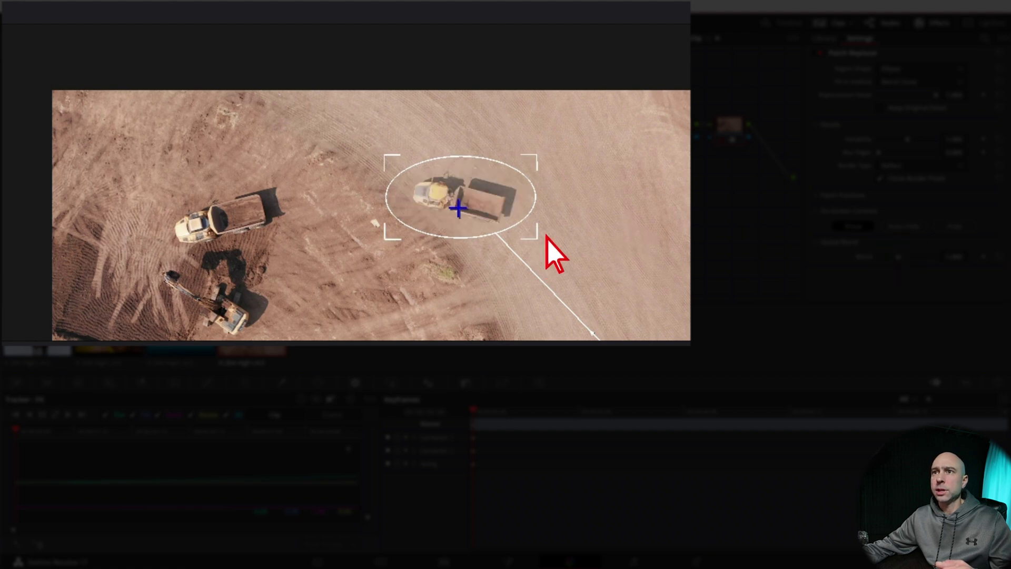
left_click_drag(527, 237, 545, 239)
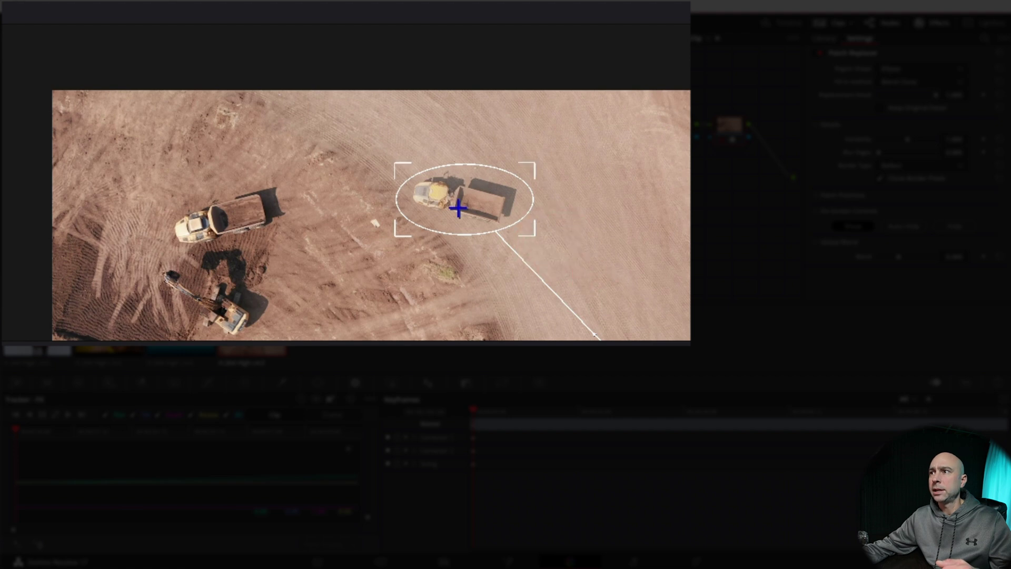
- Set the Global Blend to 1.000 and place the source patch on the smooth ground directly above the target patch
scroll(580, 263, "down", 3)
left_click_drag(579, 263, 352, 54)
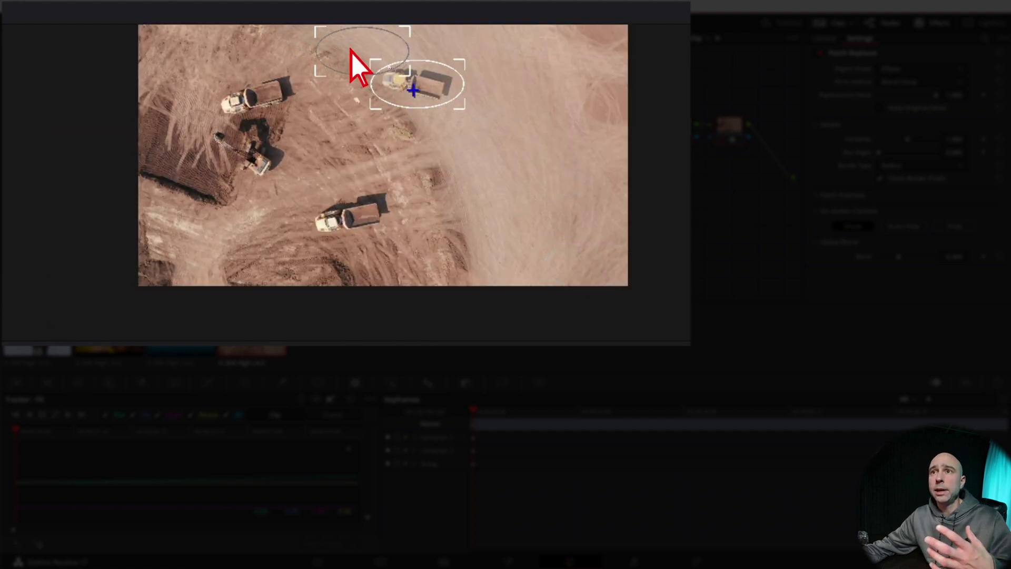
left_click(904, 226)
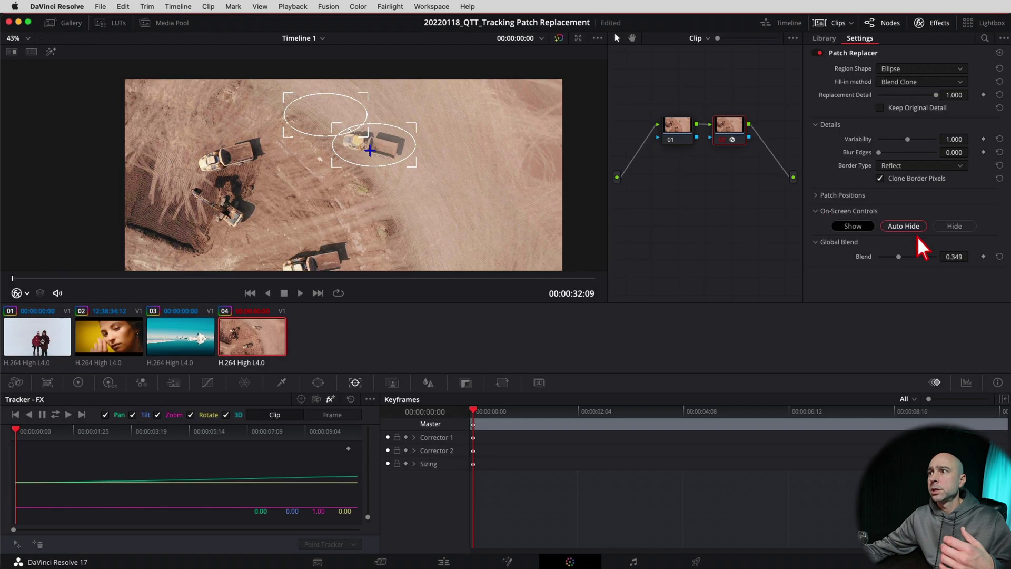
left_click_drag(899, 257, 971, 256)
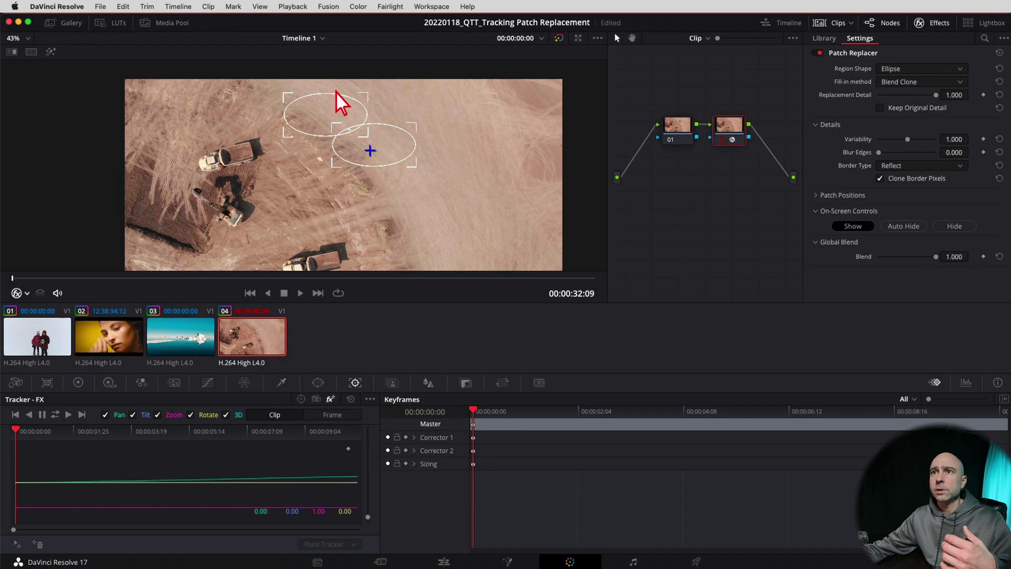
left_click_drag(325, 114, 356, 107)
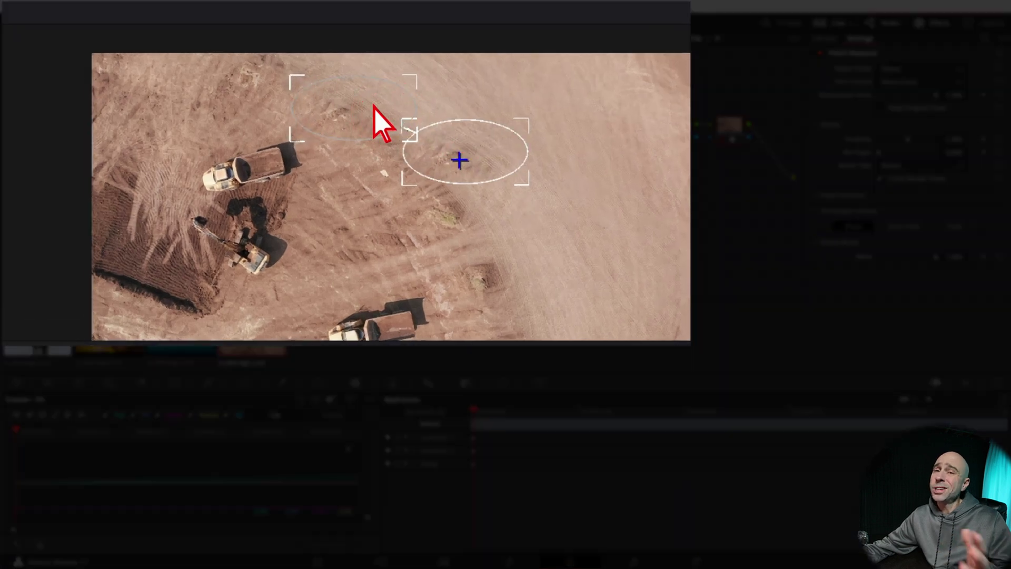
left_click_drag(370, 109, 449, 93)
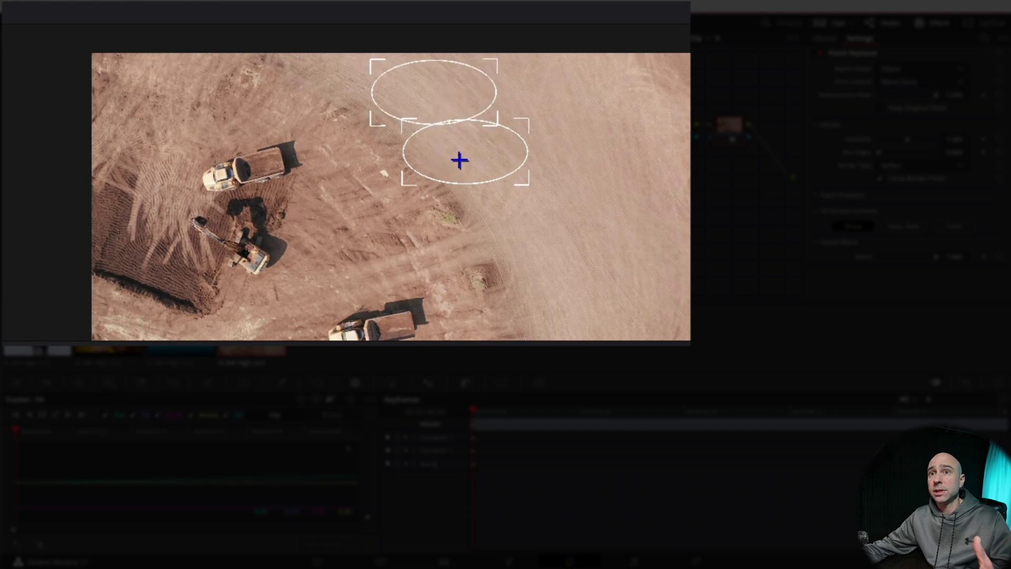
- Hide the on-screen overlay and play the truck clip to check the removal
key("shift+grave")
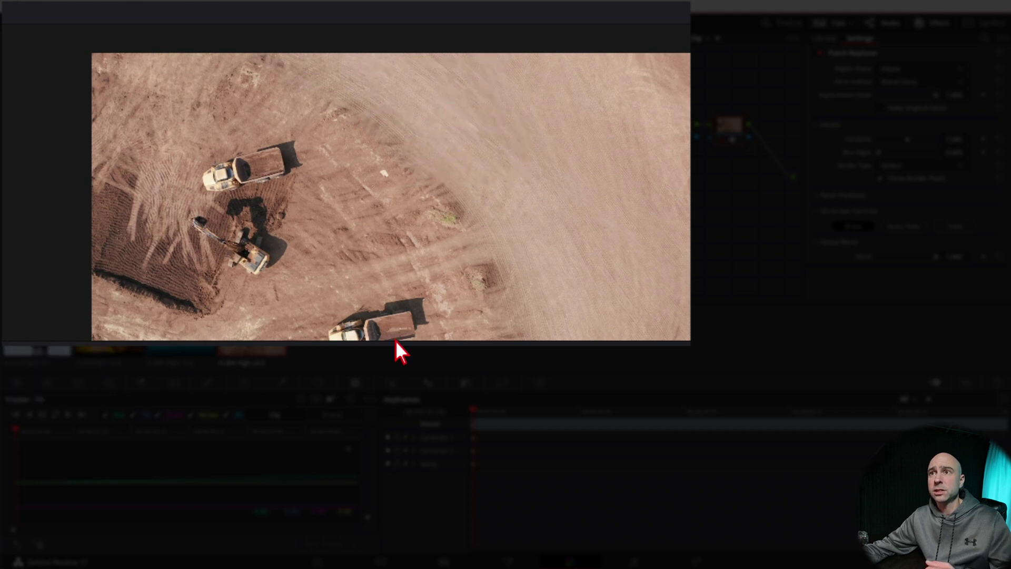
key("space")
scroll(488, 188, "down", 3)
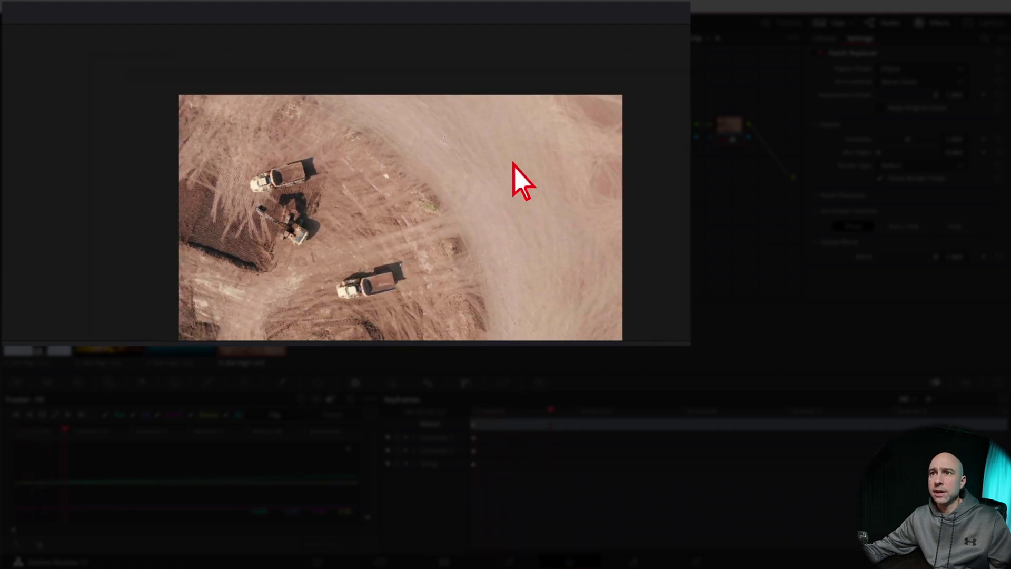
scroll(511, 284, "down", 1)
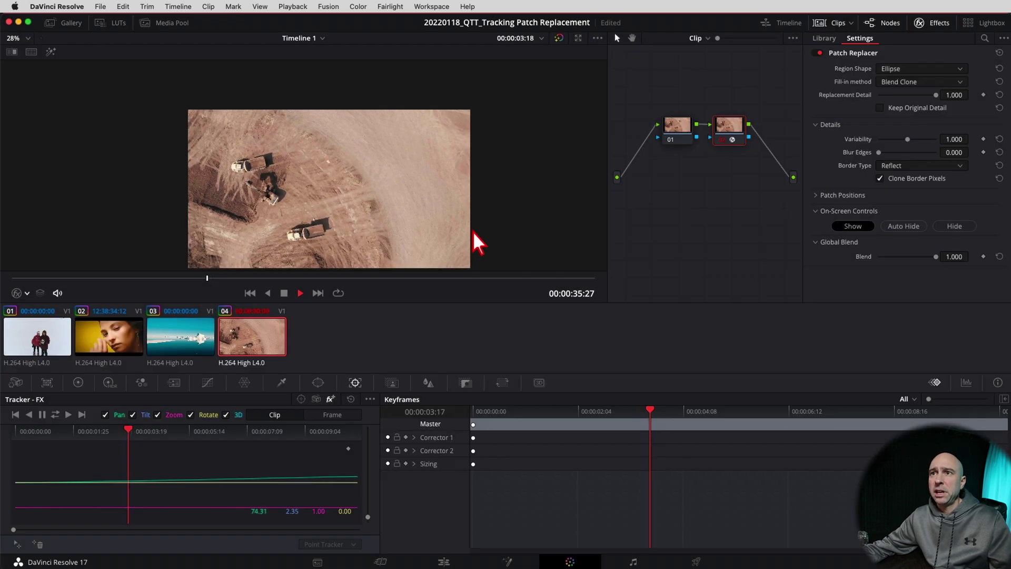
key("space")
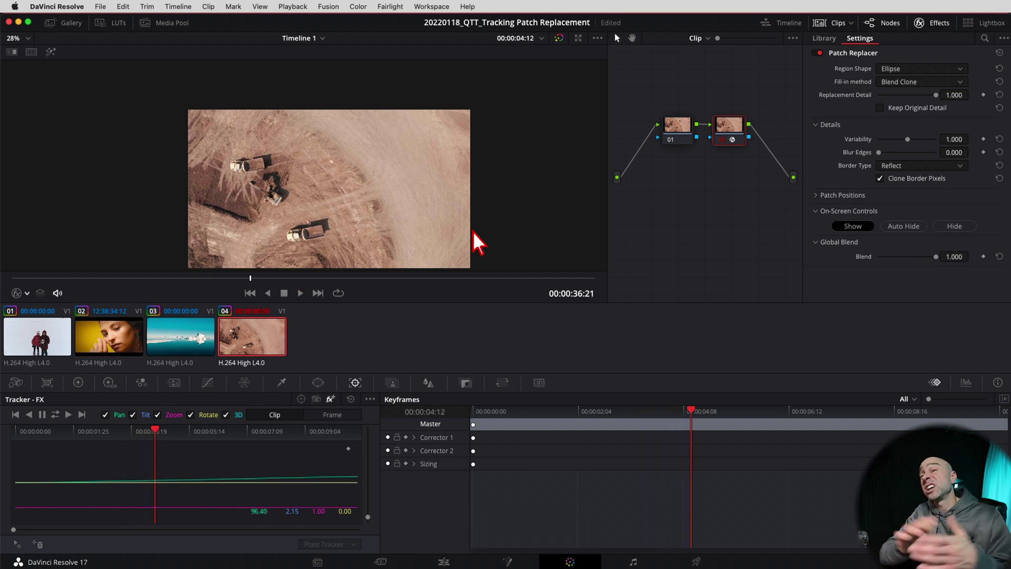